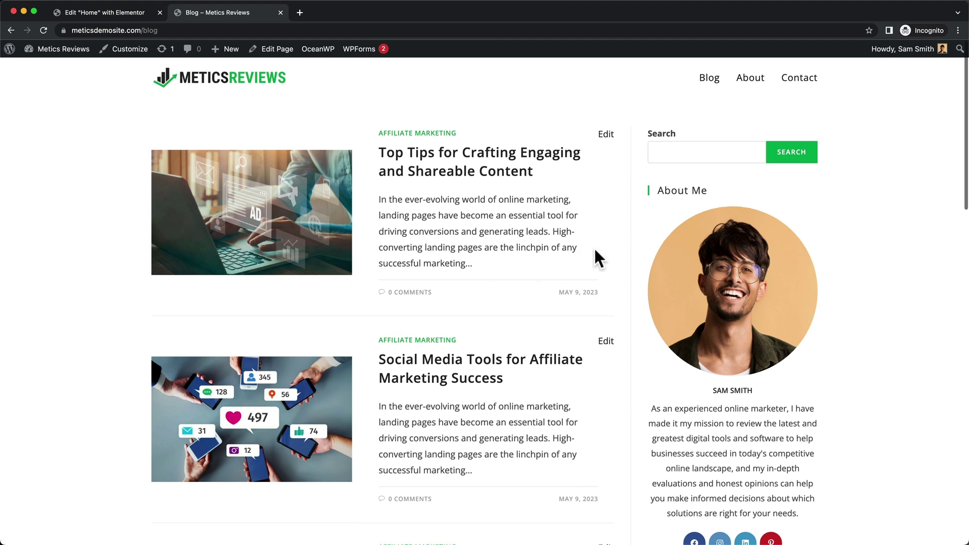
- Scroll through the finished demo blog page to review its post listings and sidebar widgets
scroll(594, 247, "down", 2)
scroll(593, 243, "up", 2)
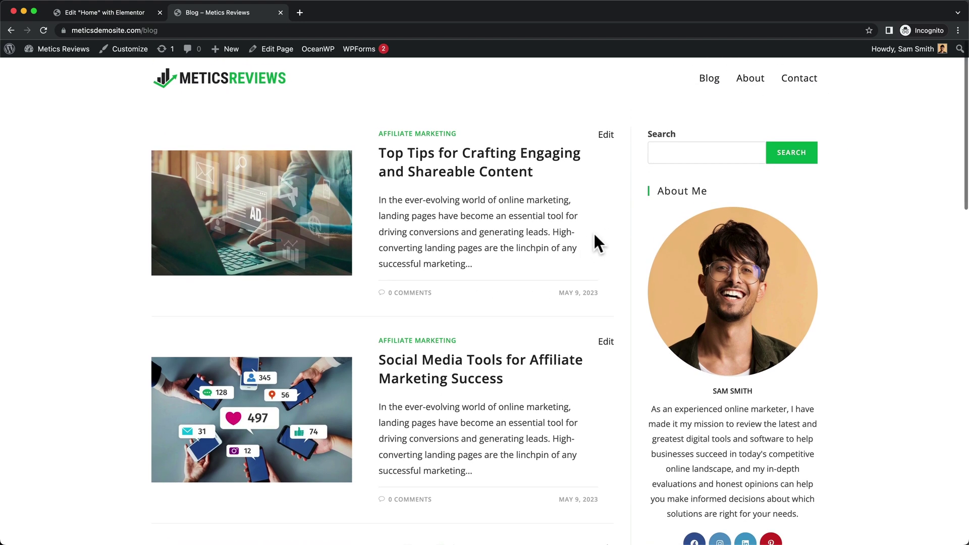
scroll(593, 235, "down", 1)
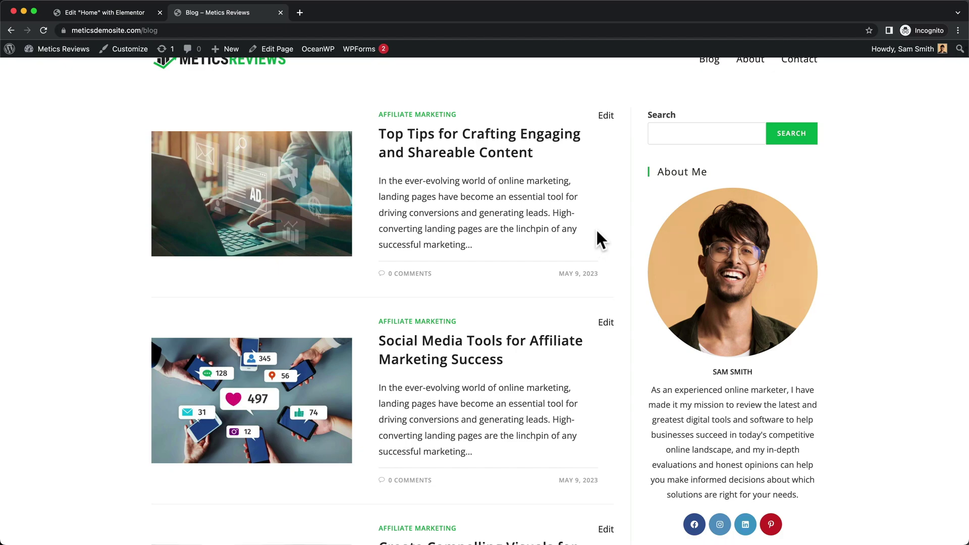
scroll(596, 236, "down", 8)
scroll(467, 216, "up", 10)
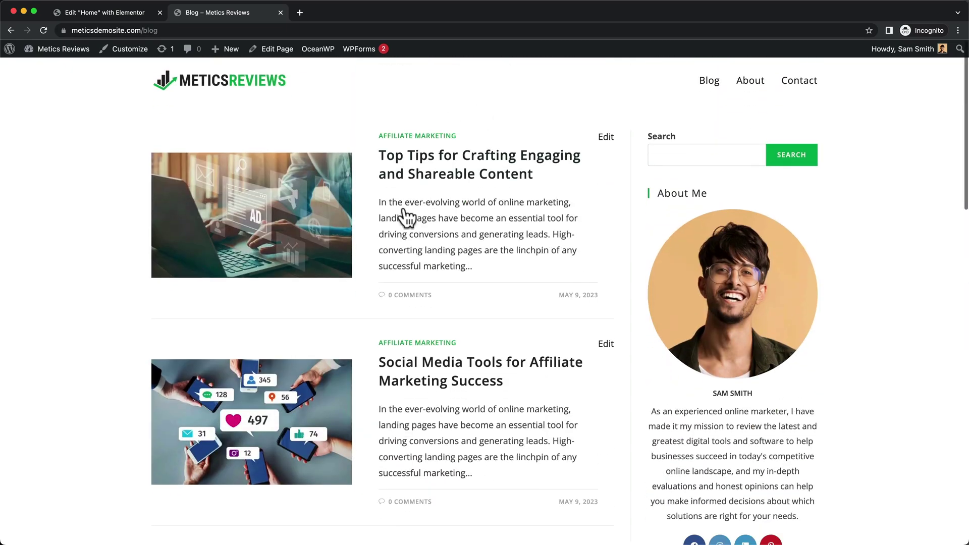
scroll(411, 335, "down", 20)
scroll(411, 340, "up", 20)
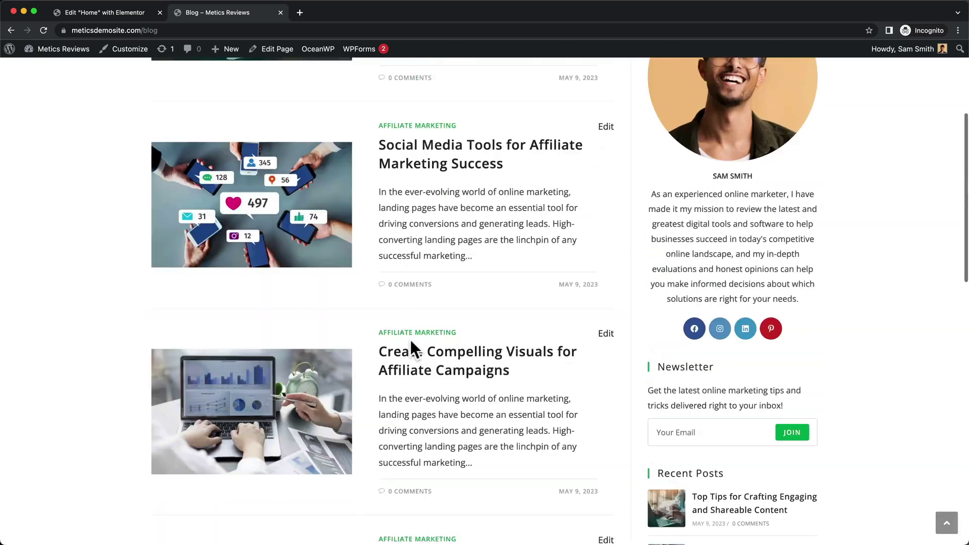
scroll(724, 167, "down", 1)
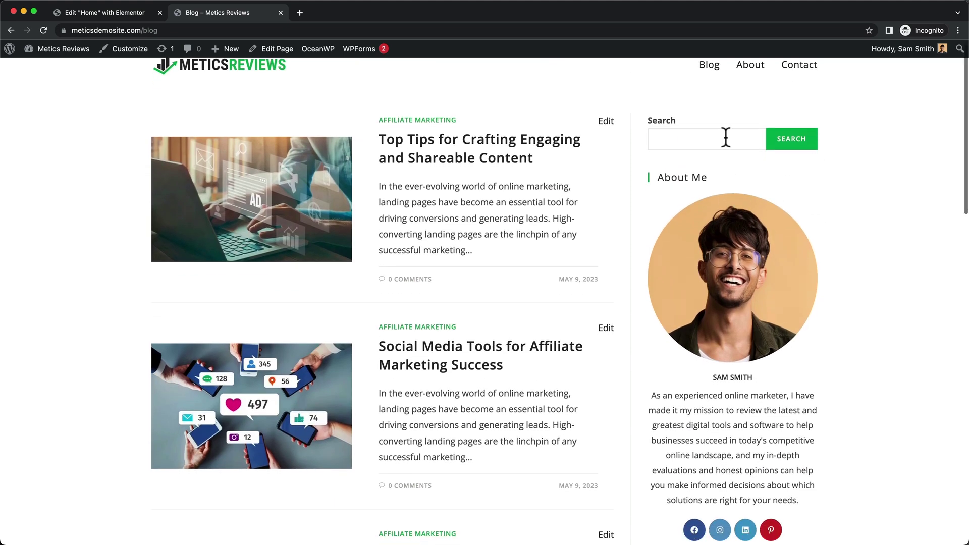
scroll(747, 167, "down", 3)
scroll(732, 233, "down", 10)
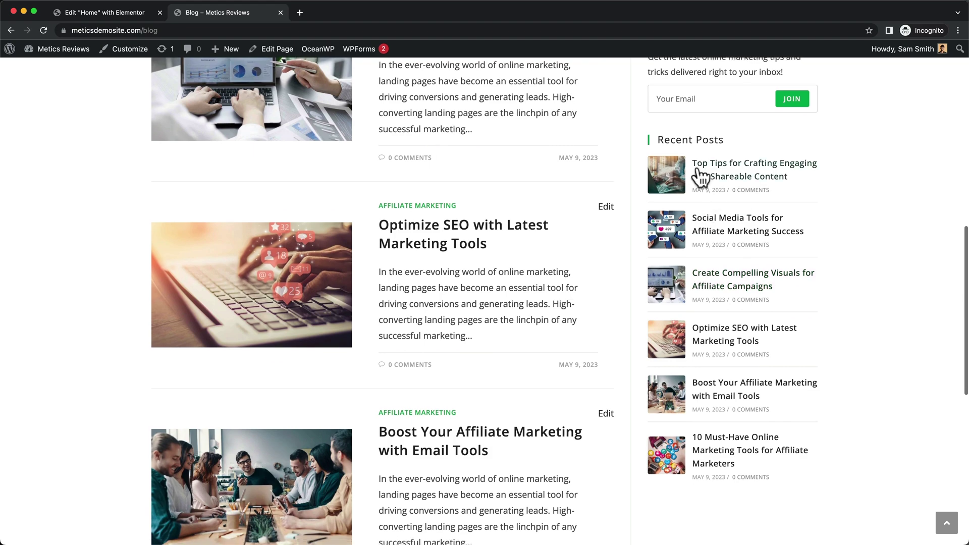
scroll(725, 389, "up", 8)
scroll(720, 385, "up", 1)
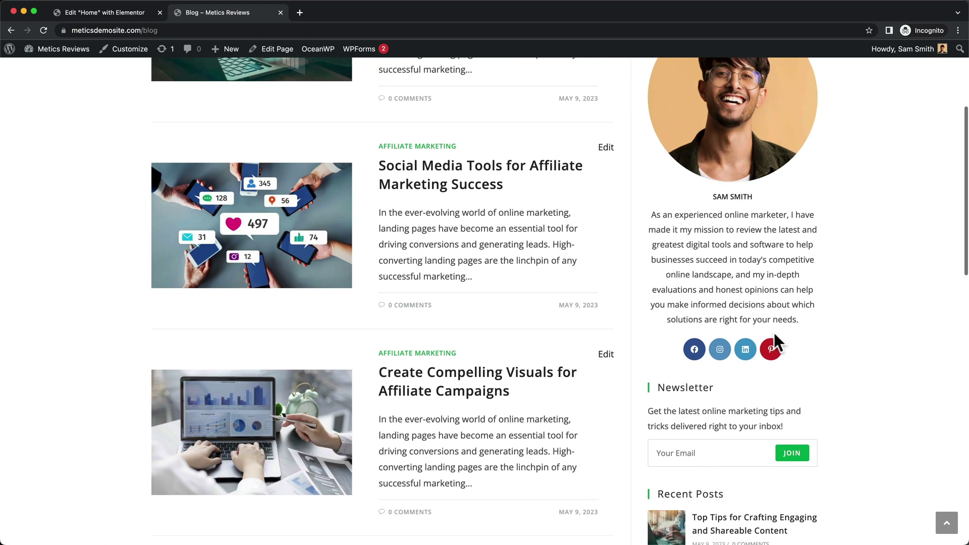
scroll(577, 304, "up", 4)
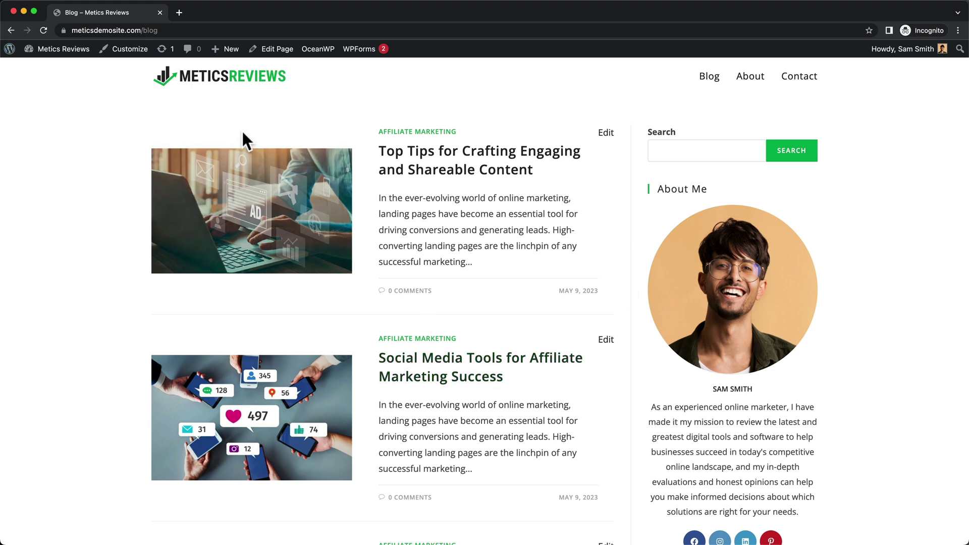
- Load meticsreviews.com/wp-admin in a new private tab and go to the Pages list
left_click(179, 13)
type("met")
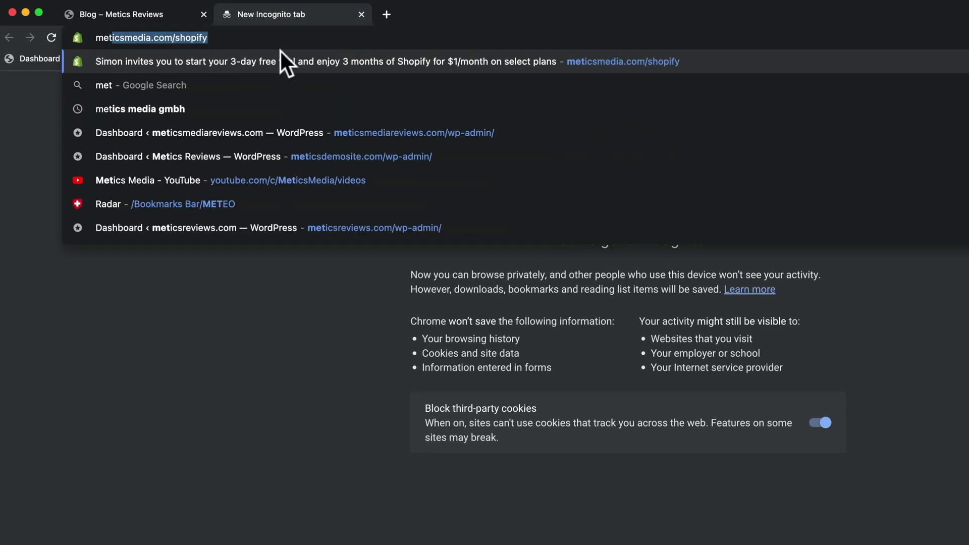
type("icsreiv")
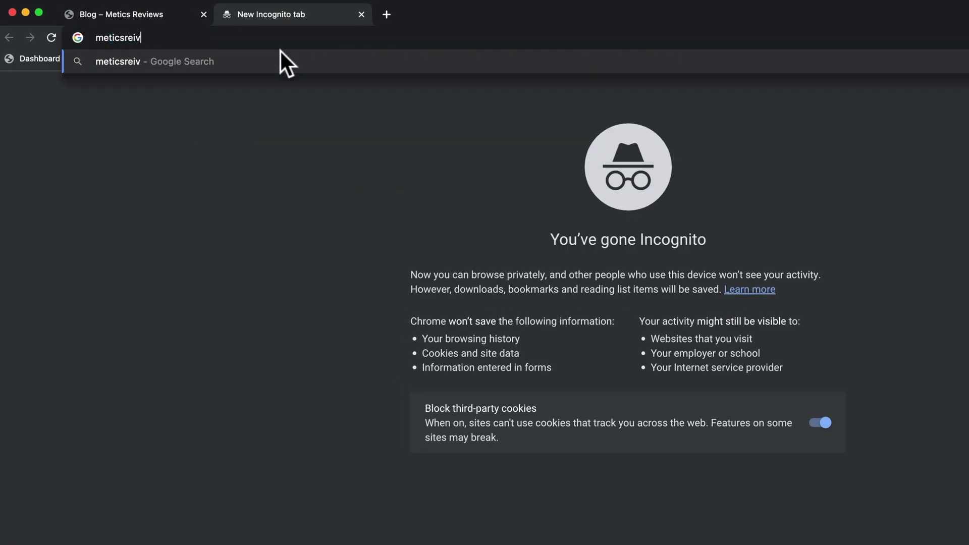
key("BackSpace")
key("BackSpace")
type("views")
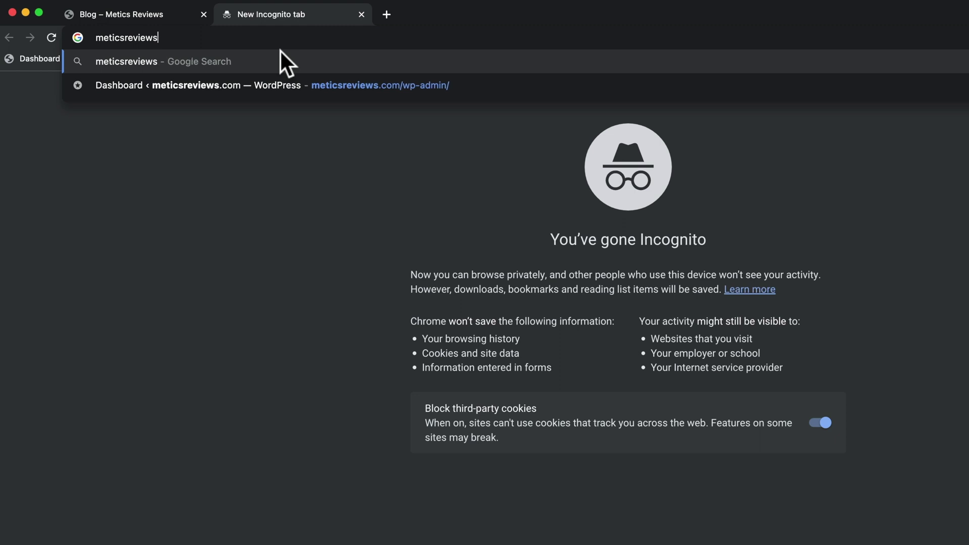
type(".com/wp-admin")
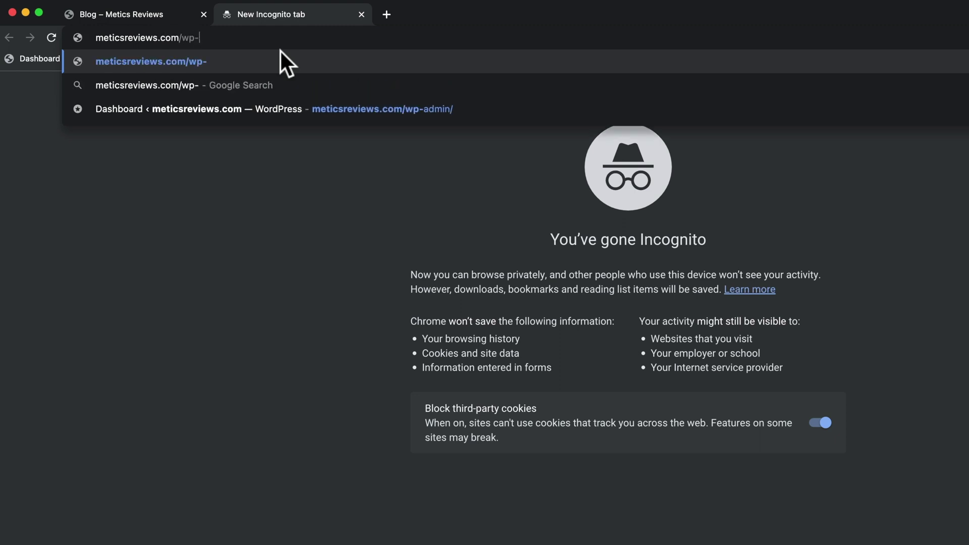
key("Return")
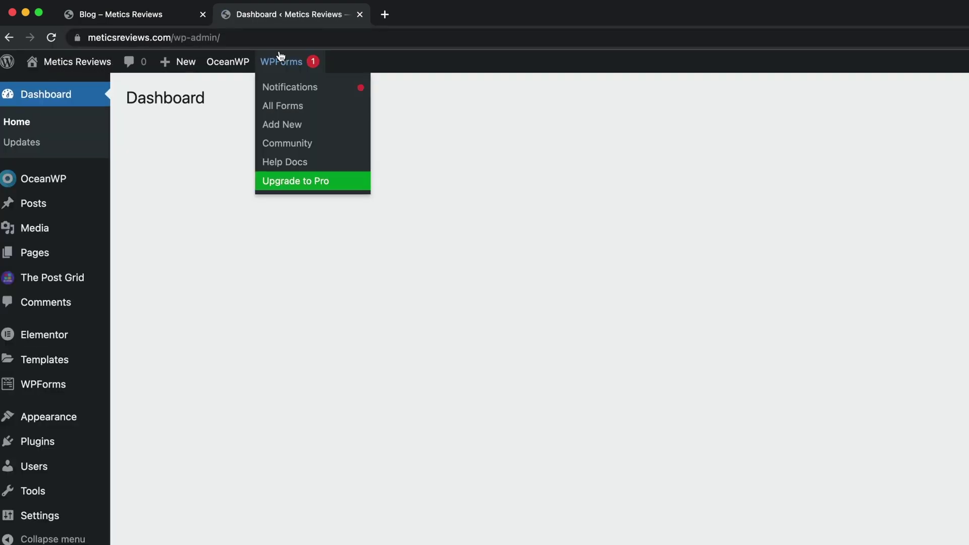
left_click_drag(271, 17, 108, 13)
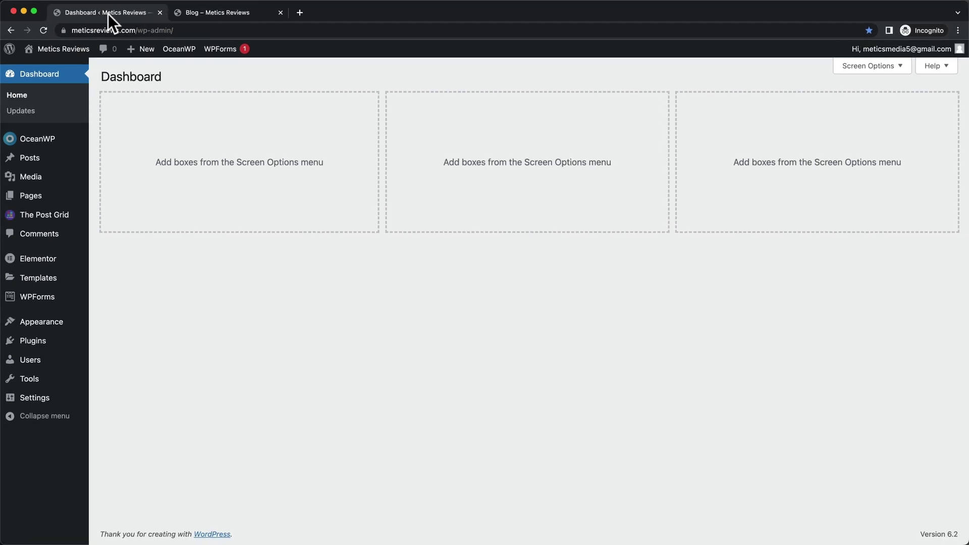
left_click(37, 197)
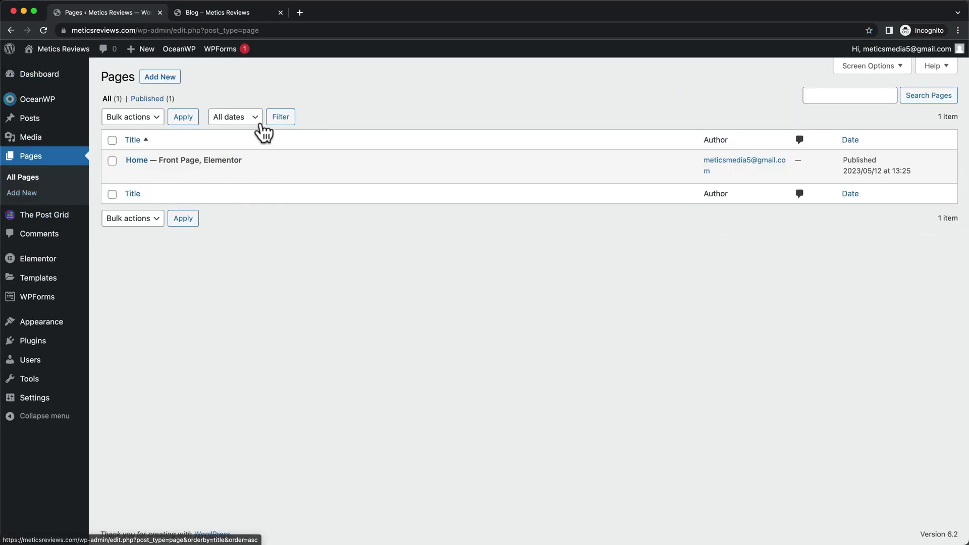
- Add a new page titled 'Blog', publish it, and return to Pages
left_click(168, 79)
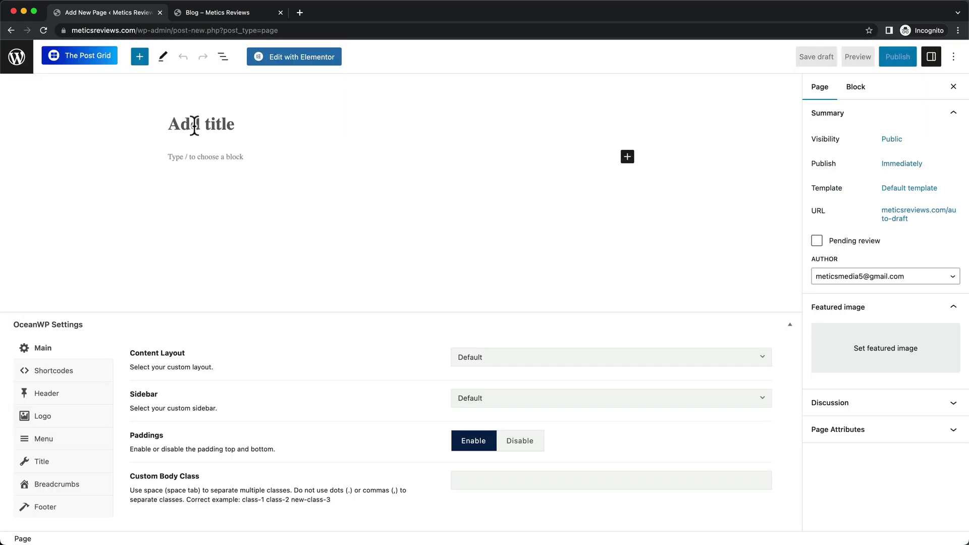
type("Blog")
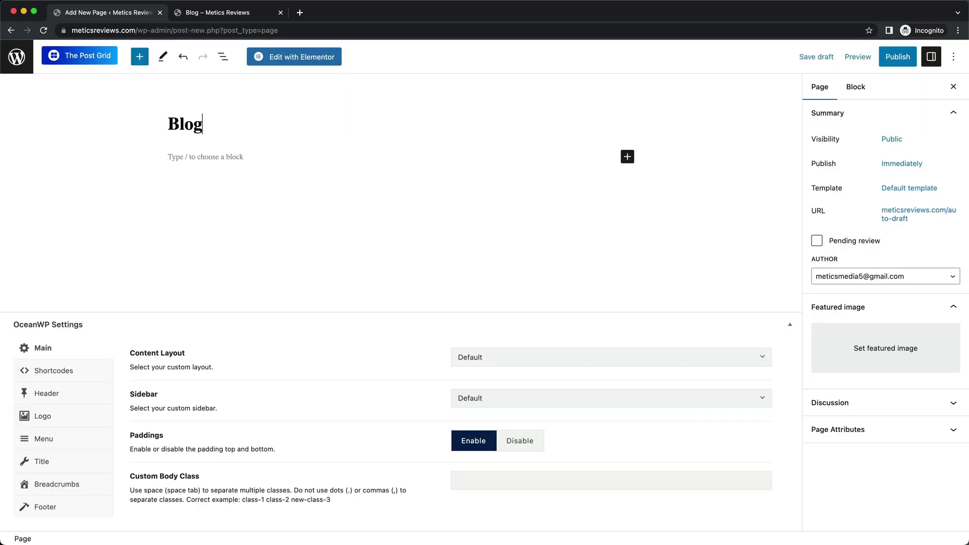
left_click(892, 59)
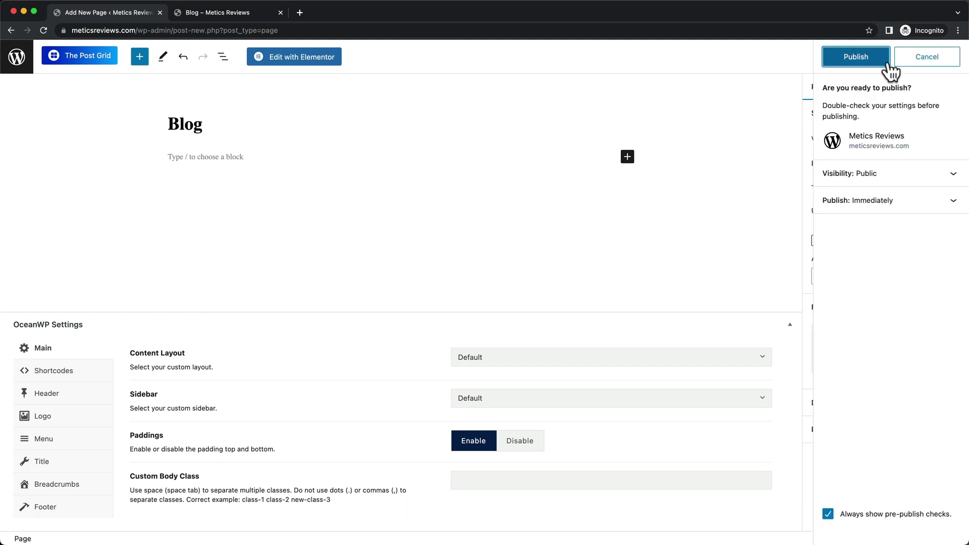
left_click(857, 63)
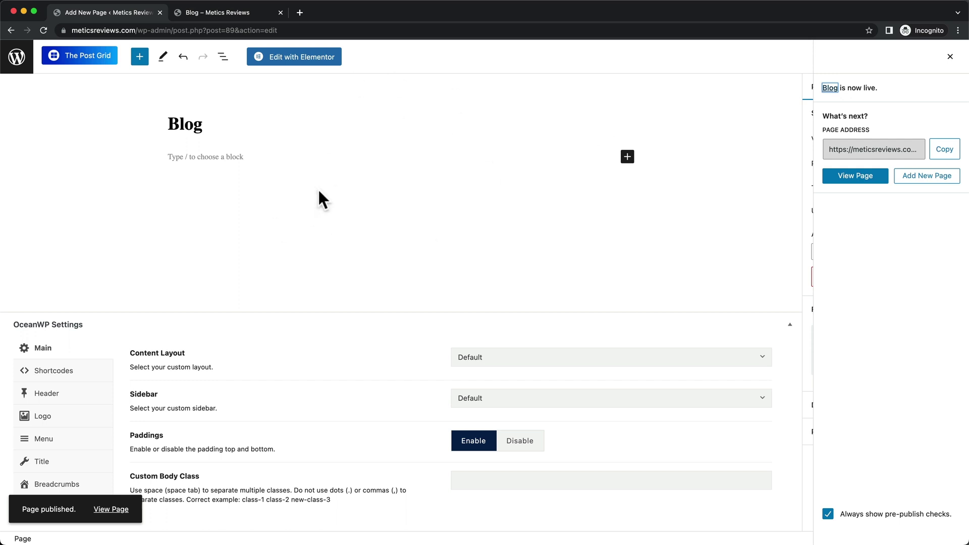
left_click(19, 60)
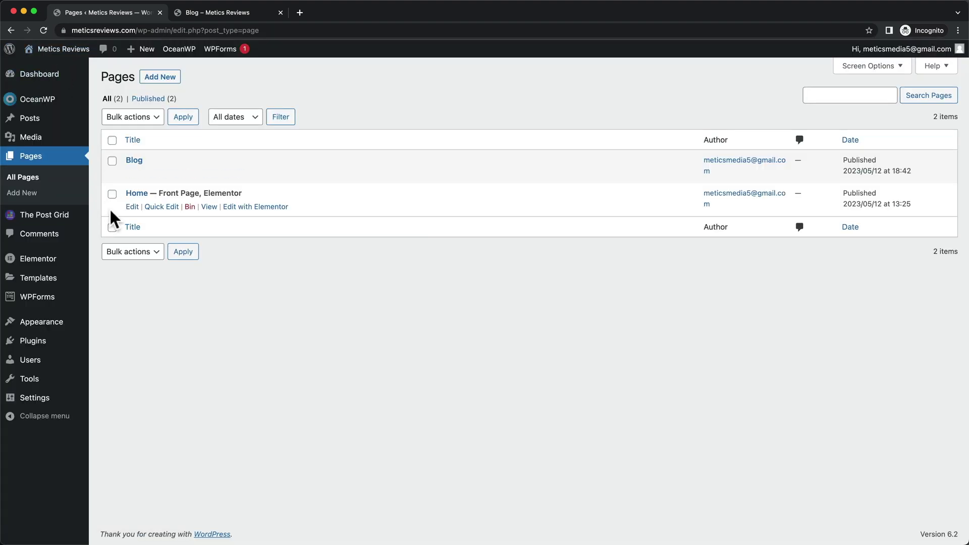
- In Reading Settings, set the Posts page to Blog and save the changes
mouse_move(33, 400)
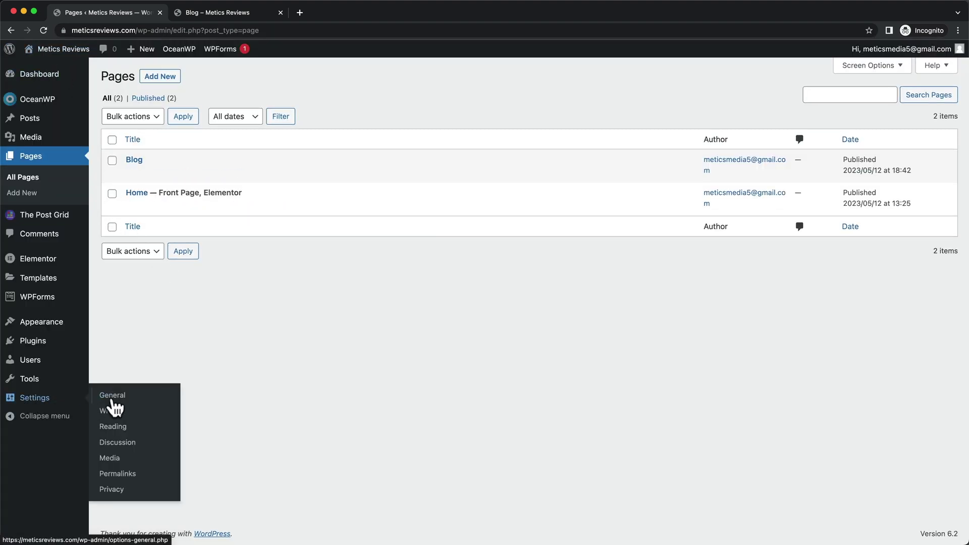
left_click(113, 427)
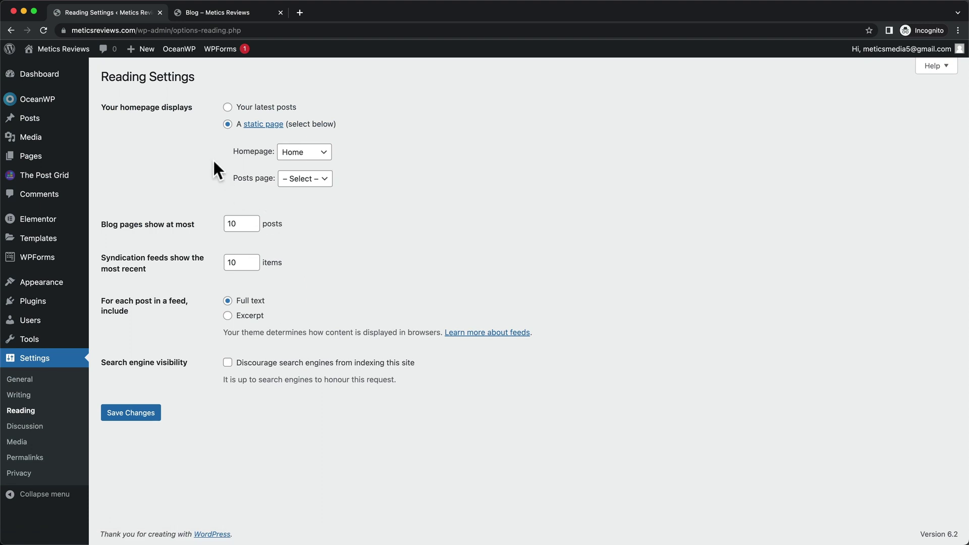
left_click(310, 180)
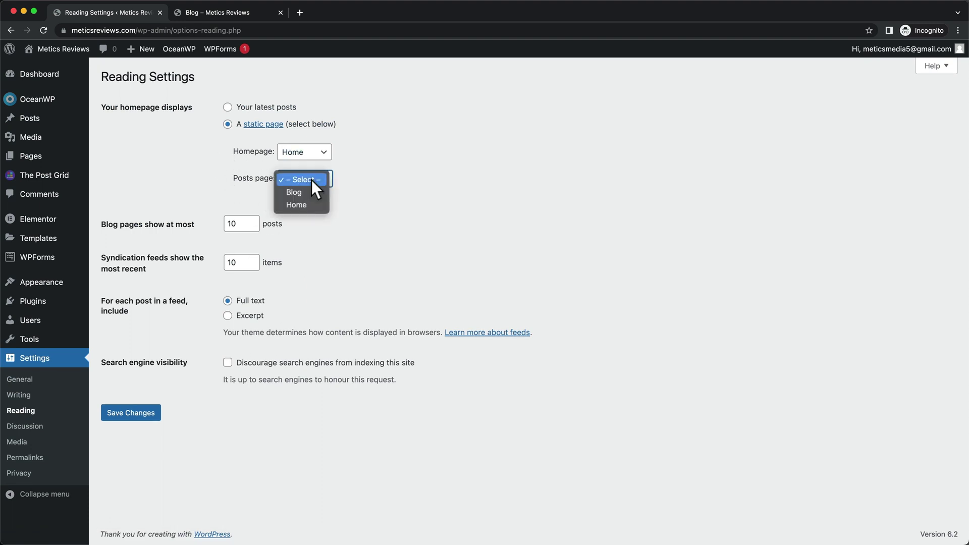
left_click(306, 192)
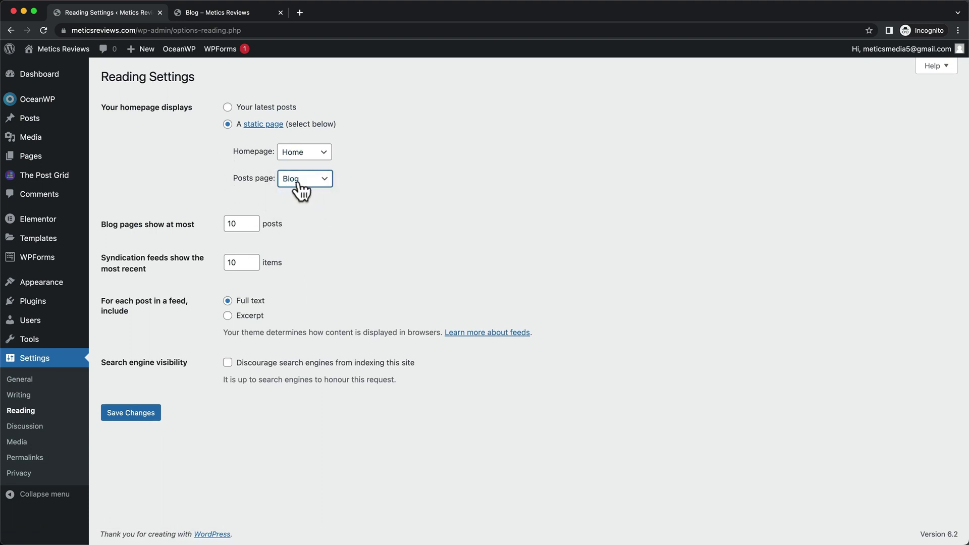
left_click(150, 418)
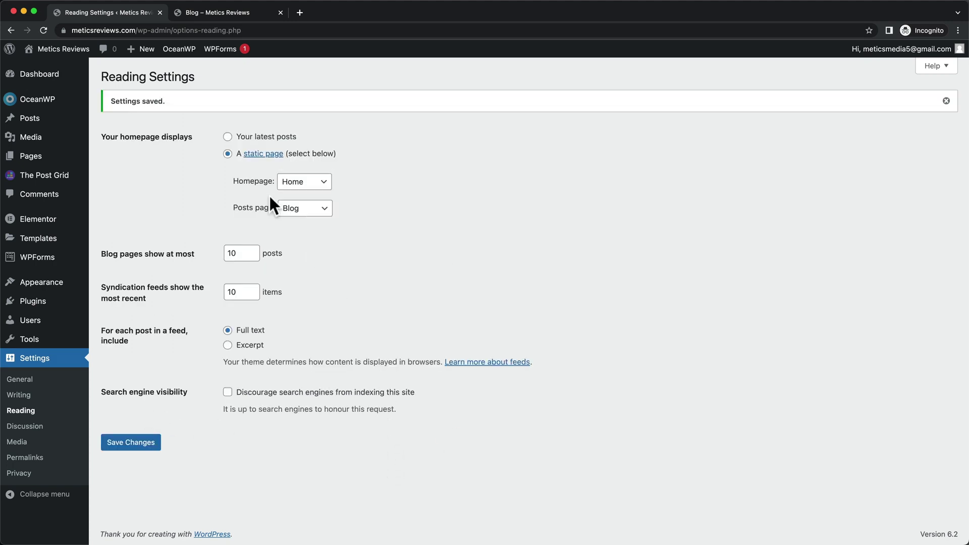
- Return to the Pages list, where Blog now carries the Posts Page label
left_click(32, 157)
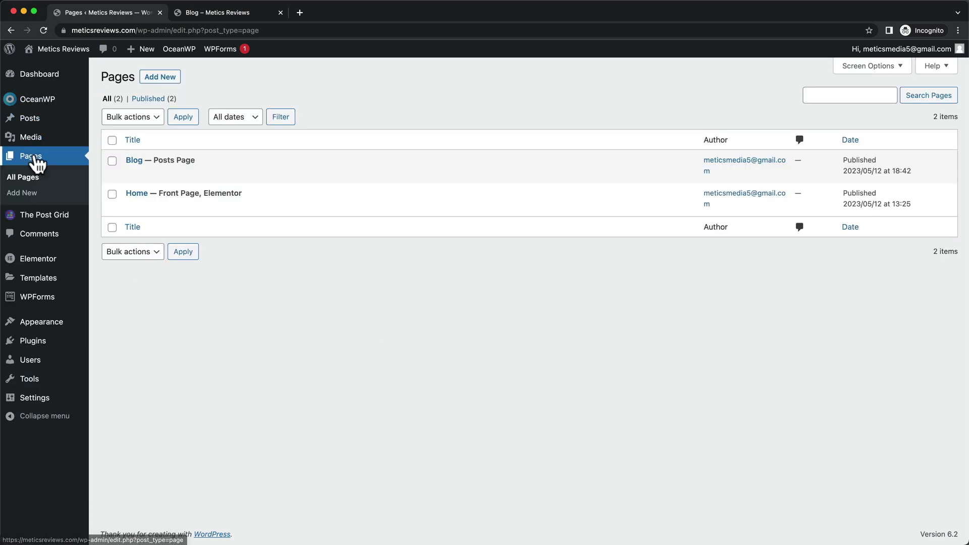
mouse_move(144, 161)
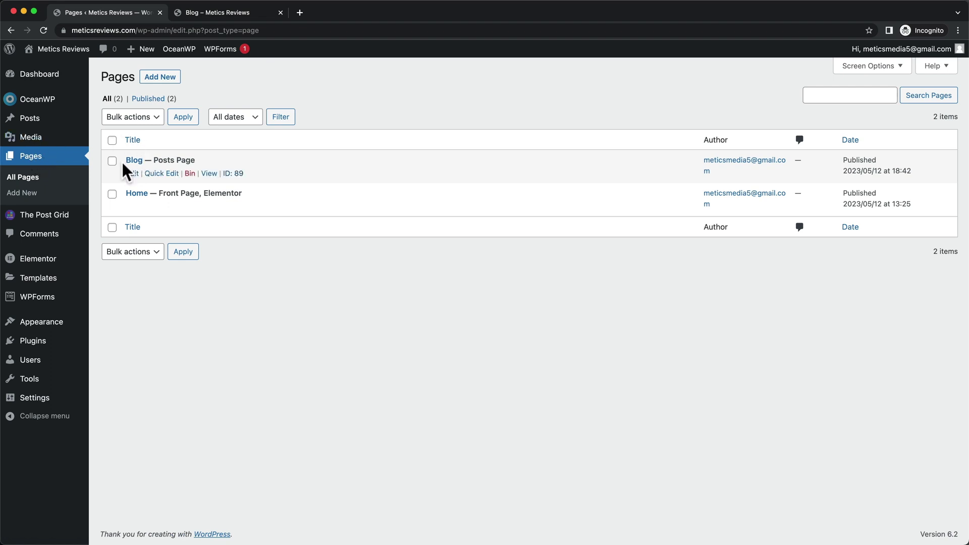
left_click_drag(153, 160, 195, 160)
left_click(244, 155)
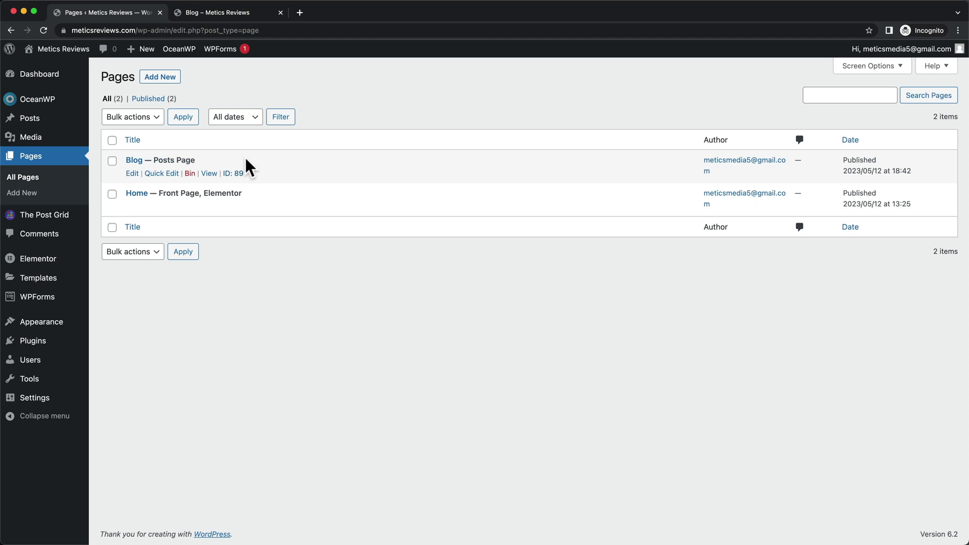
- Open the live Blog page in a new tab and scroll through its posts and sidebar
right_click(208, 174)
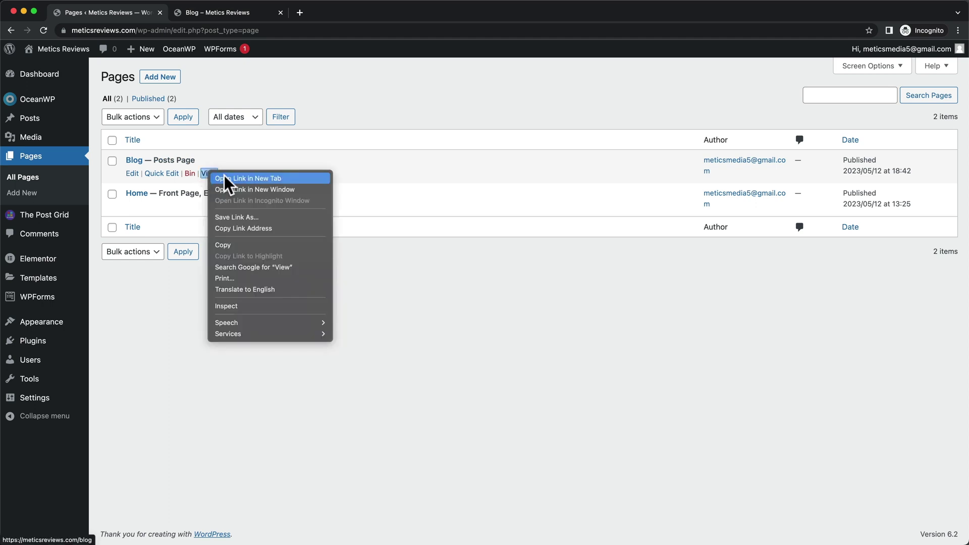
left_click(224, 175)
left_click(208, 12)
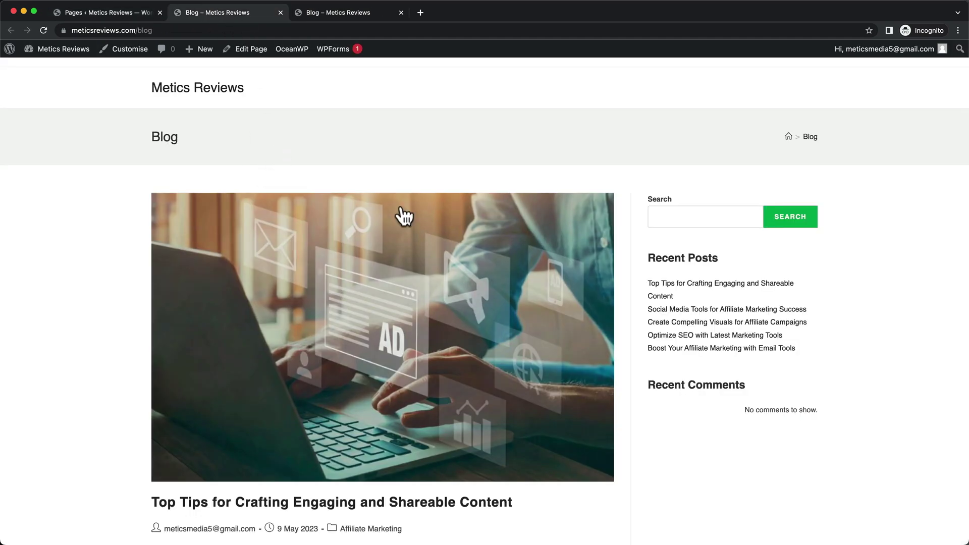
scroll(459, 374, "down", 5)
scroll(458, 369, "down", 15)
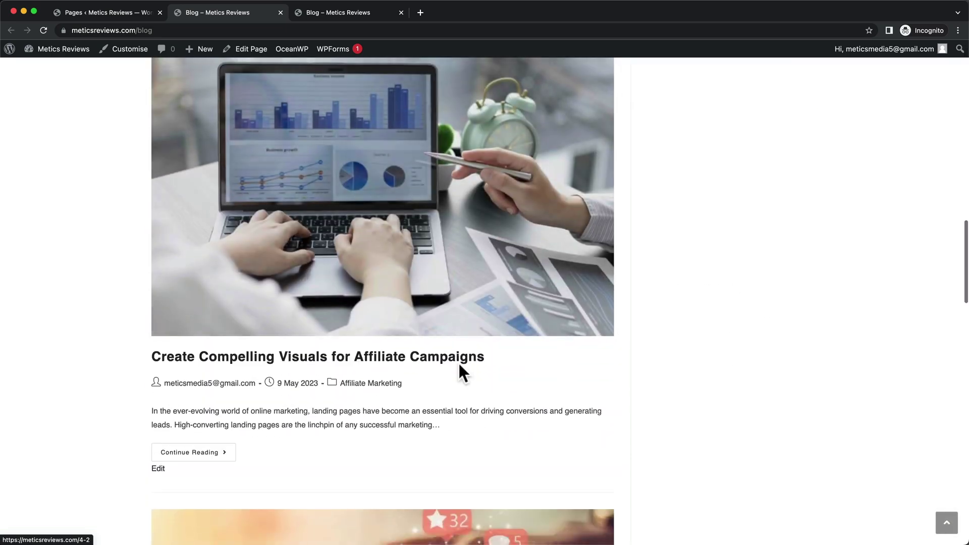
scroll(458, 364, "up", 9)
scroll(459, 361, "up", 12)
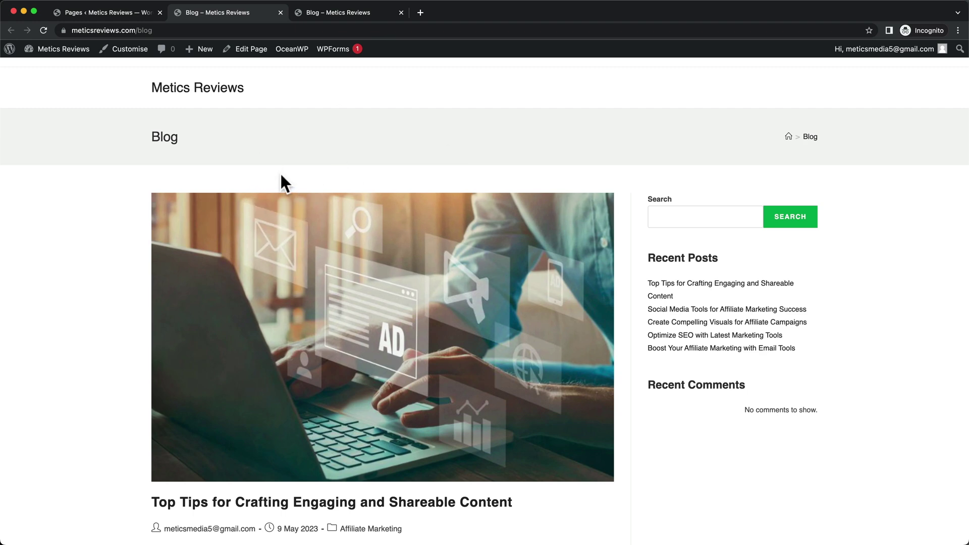
- Open the Customizer for the Blog page and set Blog Entries' Blog Style to Thumbnail
left_click(137, 55)
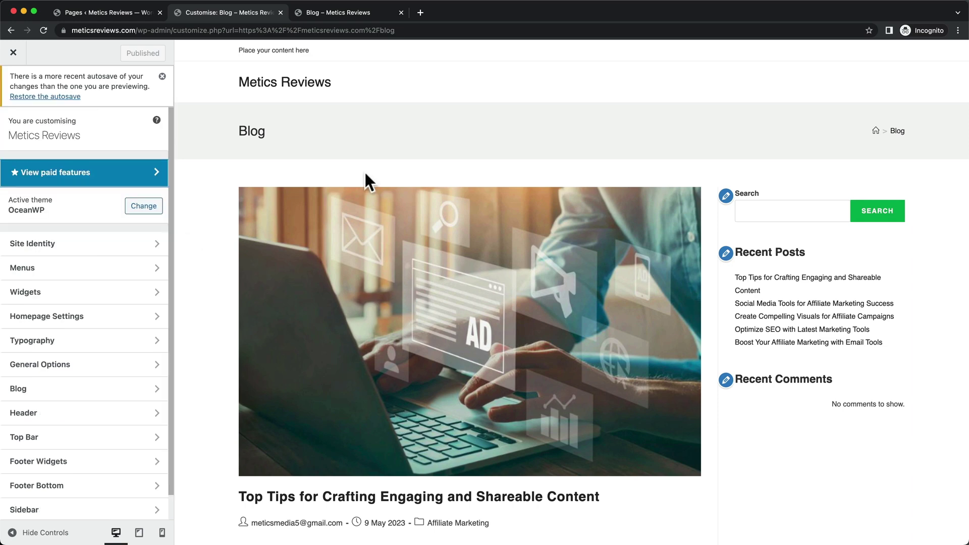
scroll(151, 265, "down", 1)
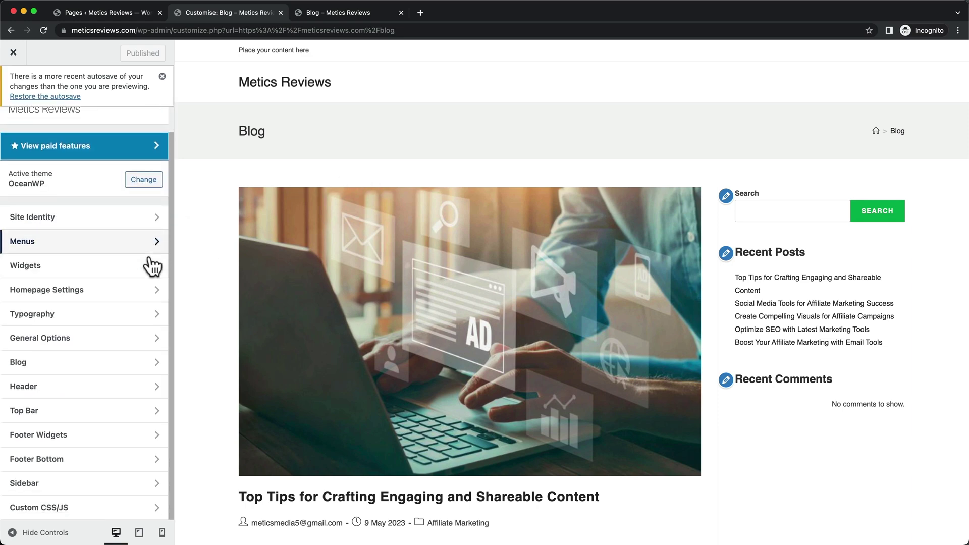
left_click(84, 374)
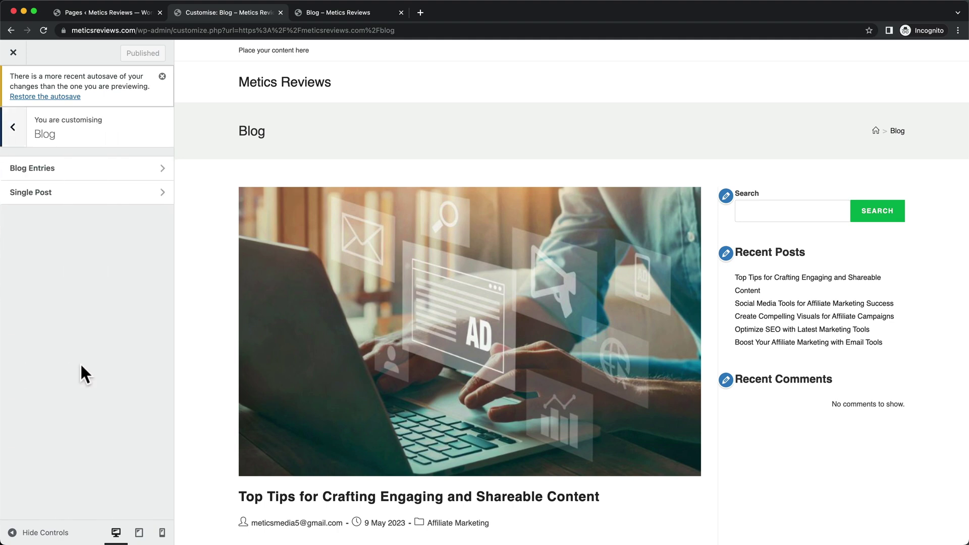
left_click(103, 171)
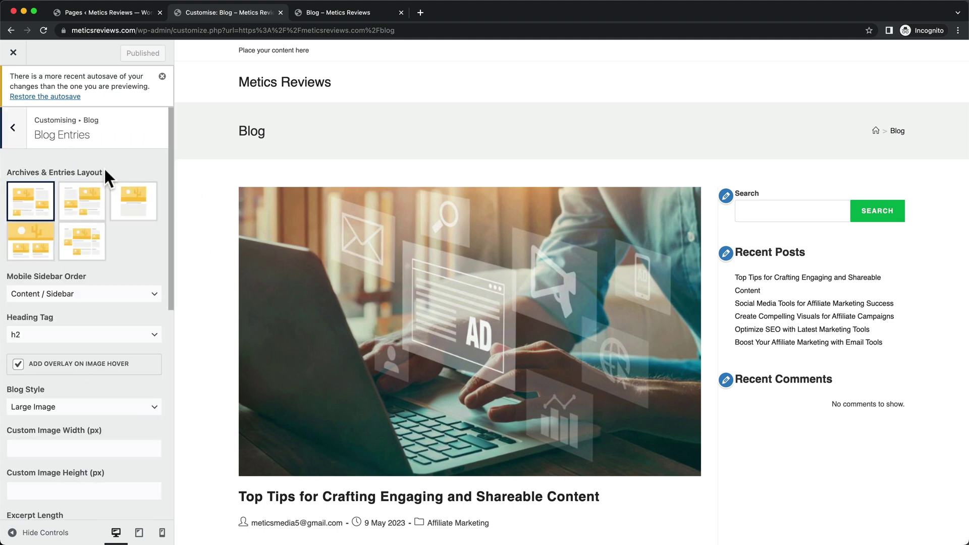
scroll(129, 173, "down", 4)
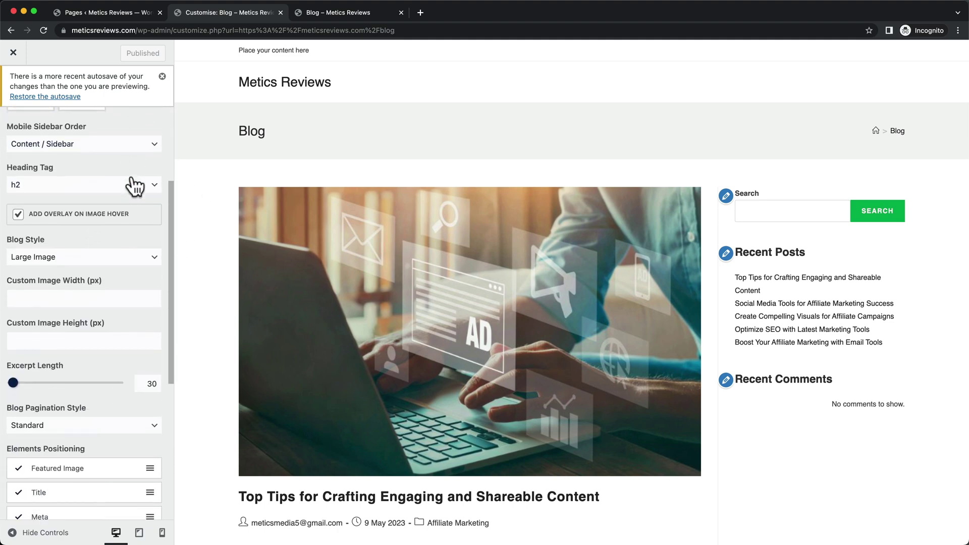
left_click(16, 251)
left_click(76, 277)
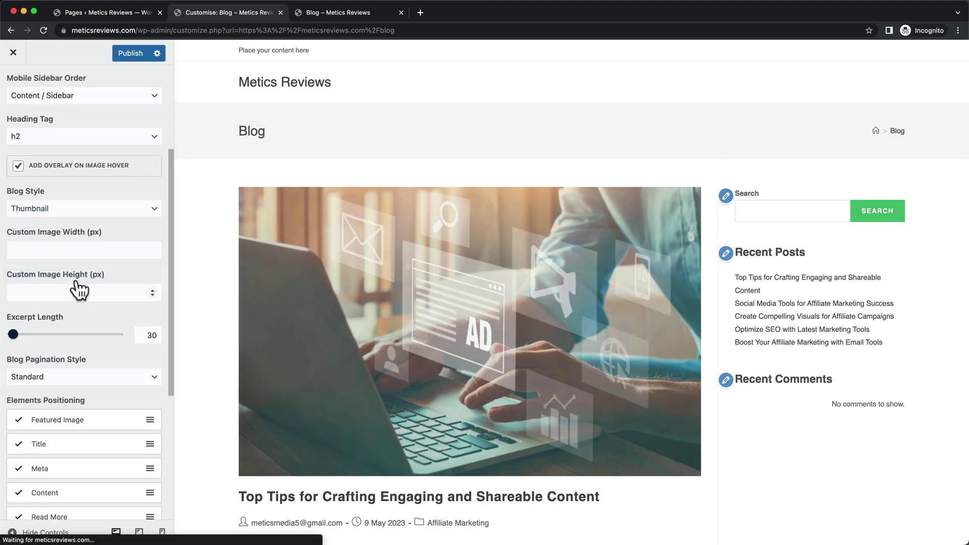
scroll(471, 281, "down", 6)
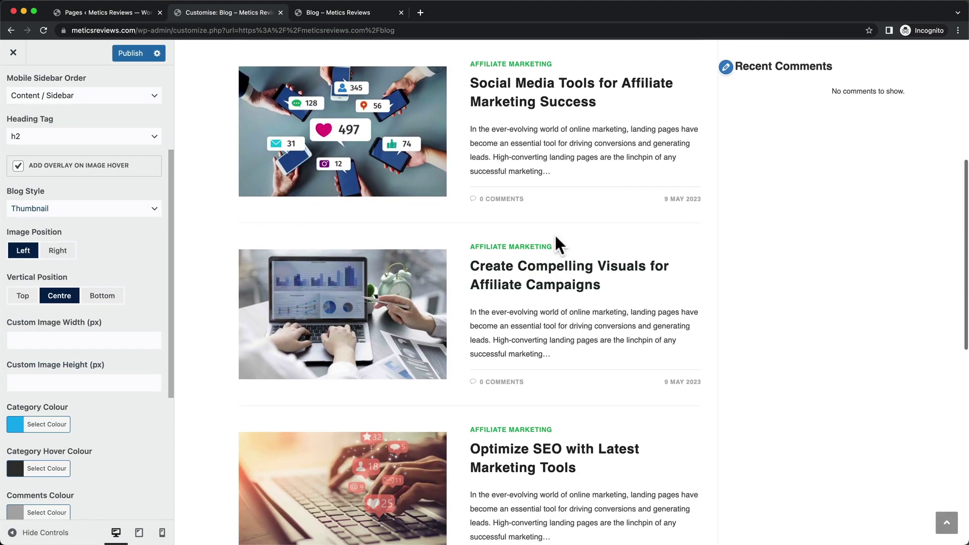
scroll(558, 244, "up", 6)
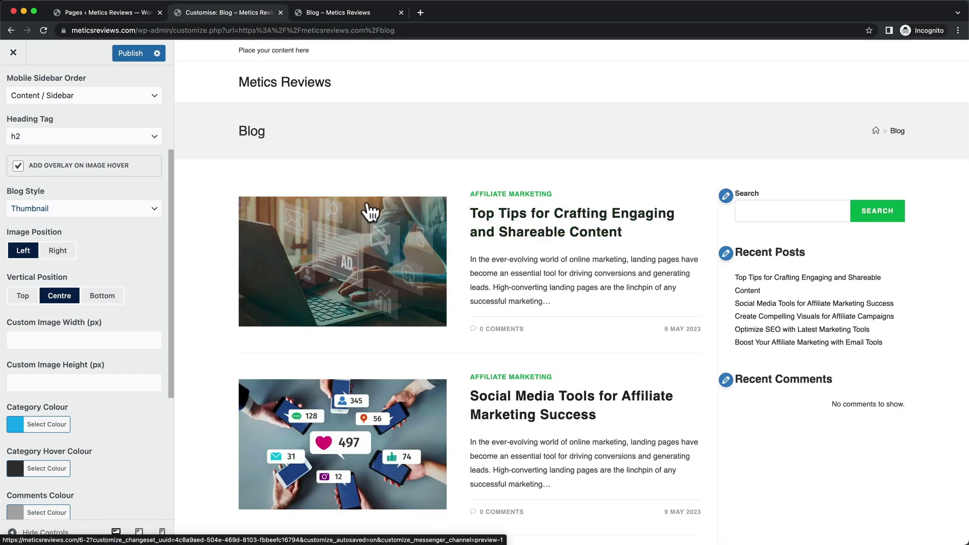
scroll(116, 177, "up", 3)
scroll(116, 176, "up", 1)
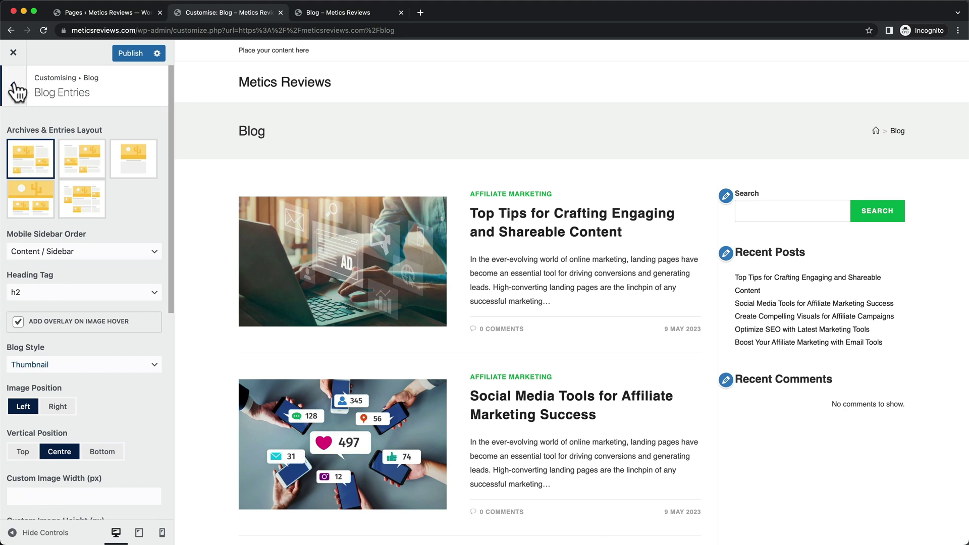
- Set General Options > Page Title visibility to Hide on all devices
left_click(13, 85)
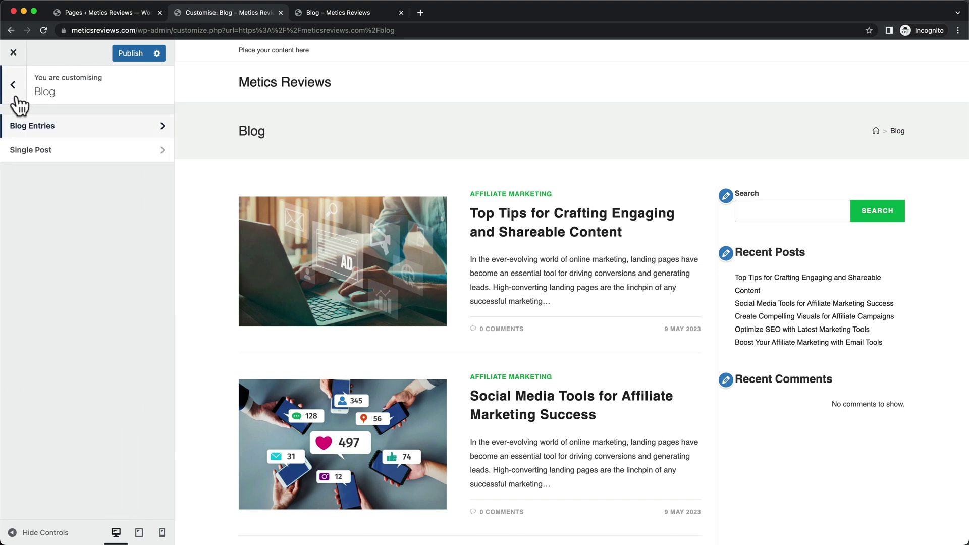
left_click(13, 87)
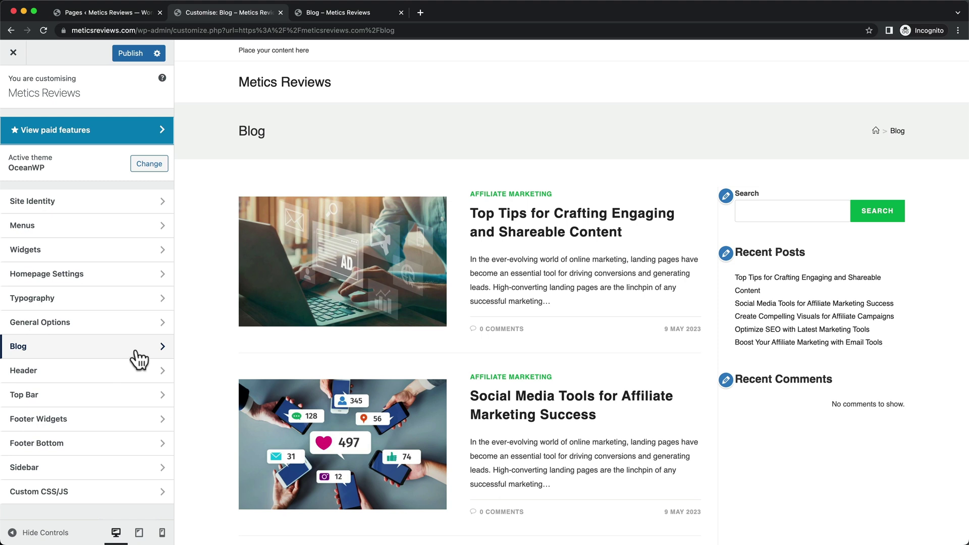
left_click(130, 331)
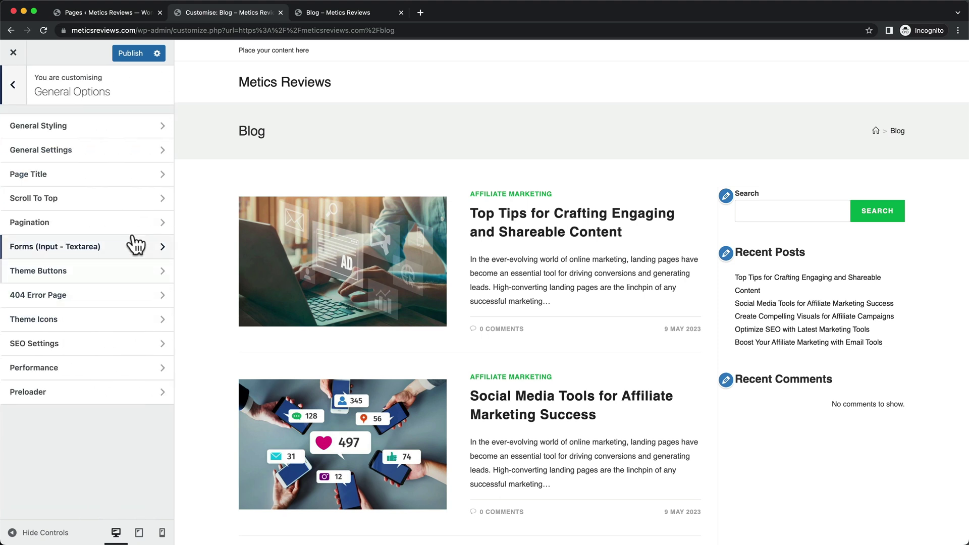
left_click(103, 184)
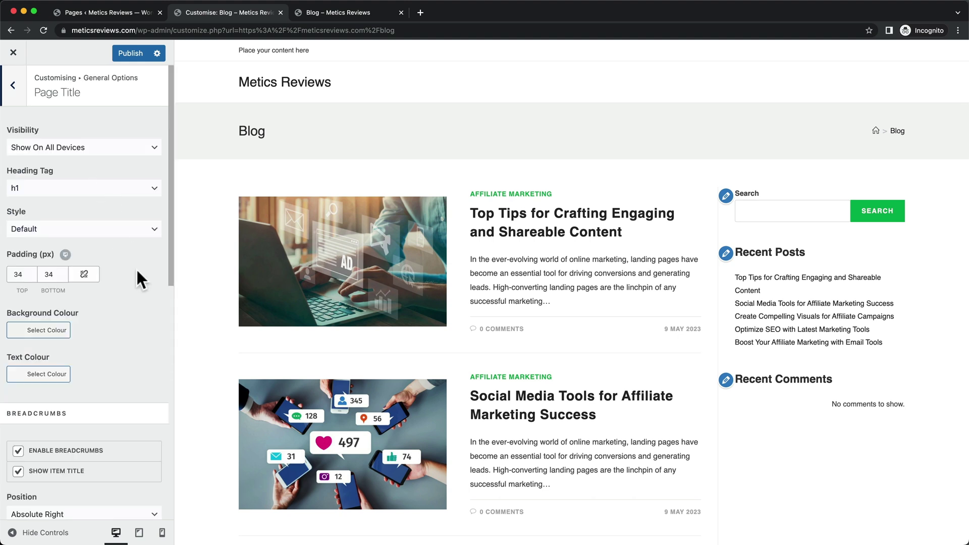
scroll(145, 305, "down", 2)
scroll(147, 228, "up", 1)
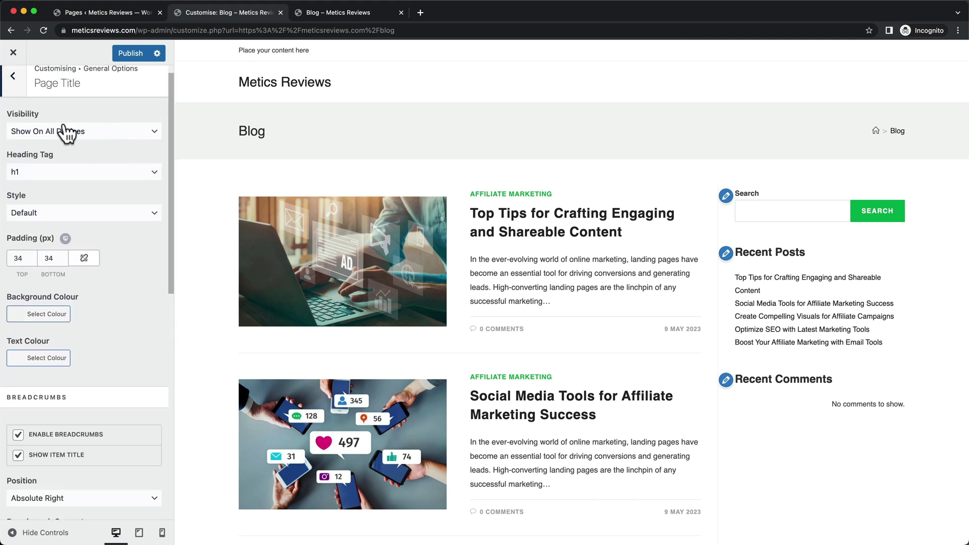
left_click(94, 131)
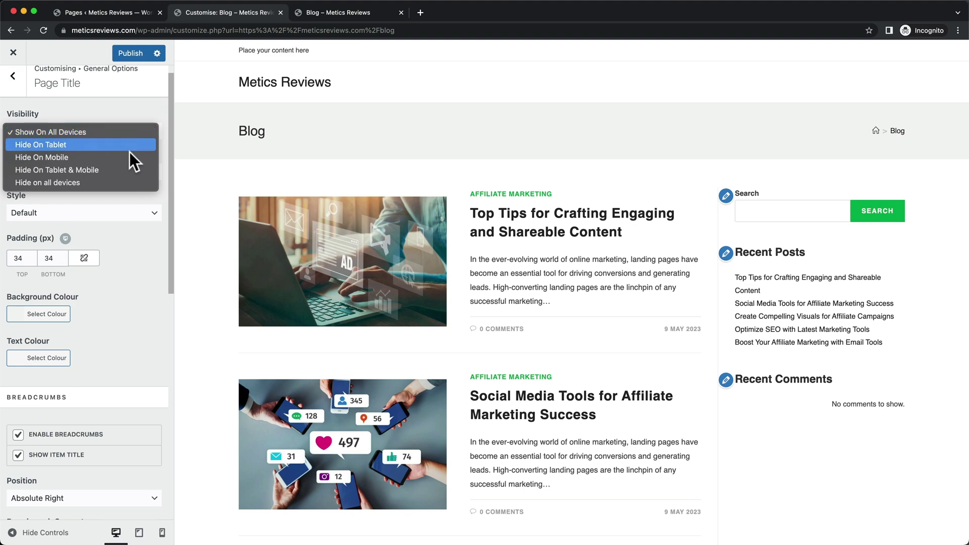
left_click(86, 182)
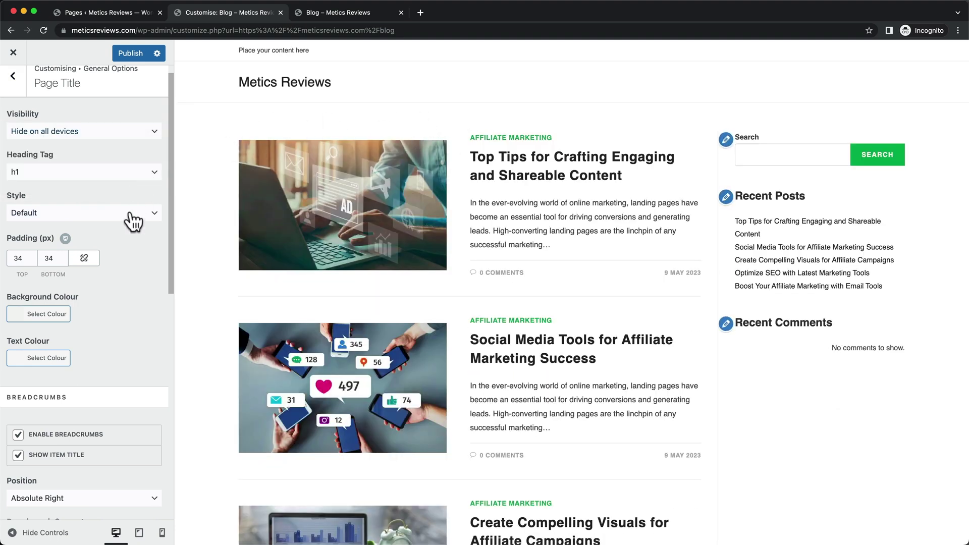
left_click(13, 76)
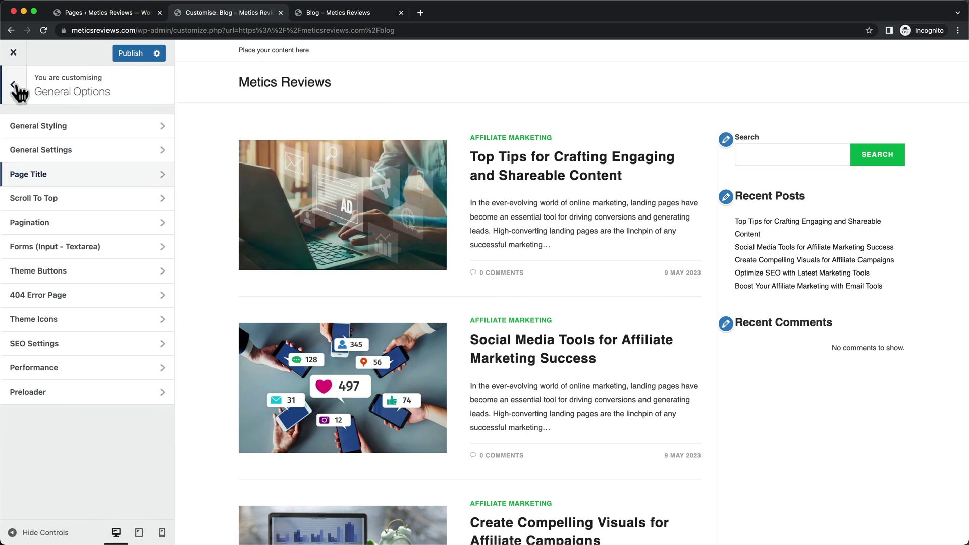
left_click(14, 85)
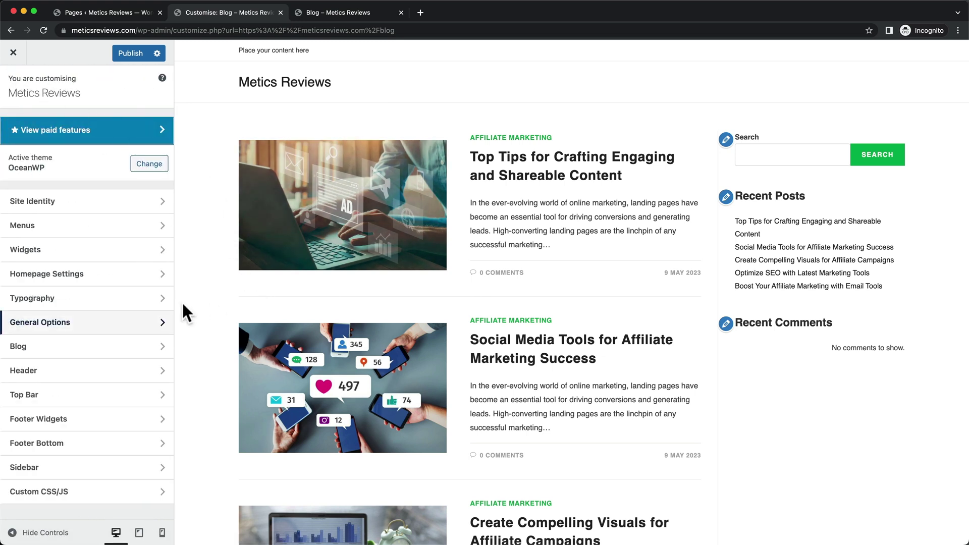
- Set the Typography body font family to Open Sans
left_click(159, 302)
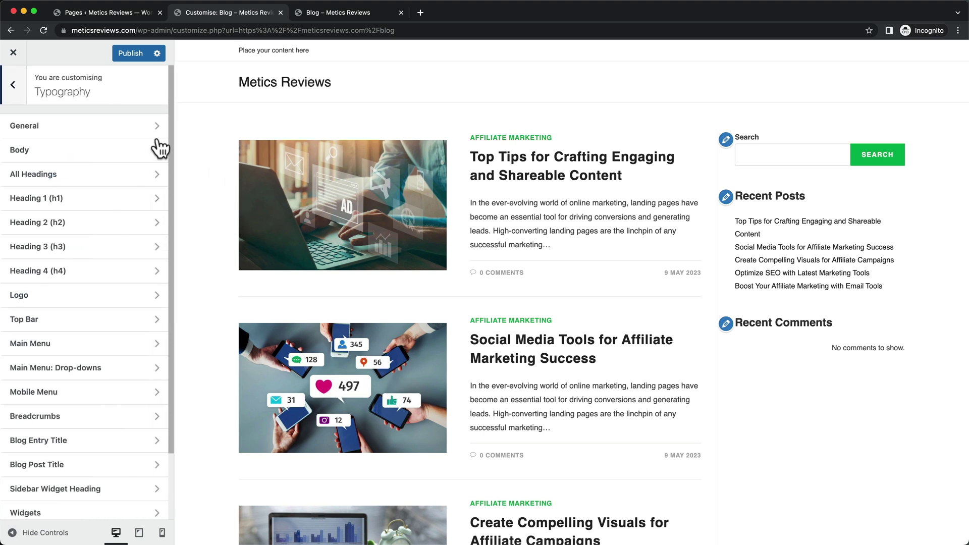
left_click(143, 151)
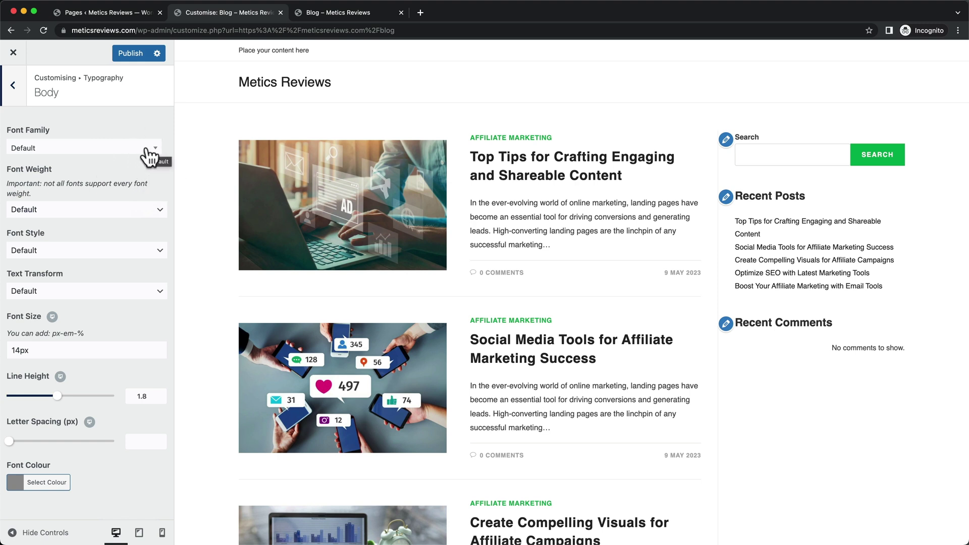
left_click(149, 156)
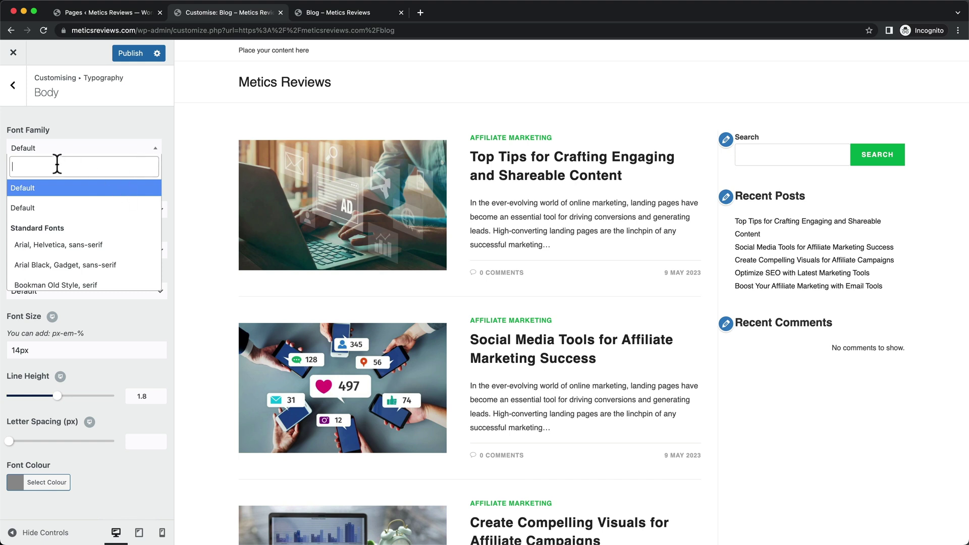
type("open san")
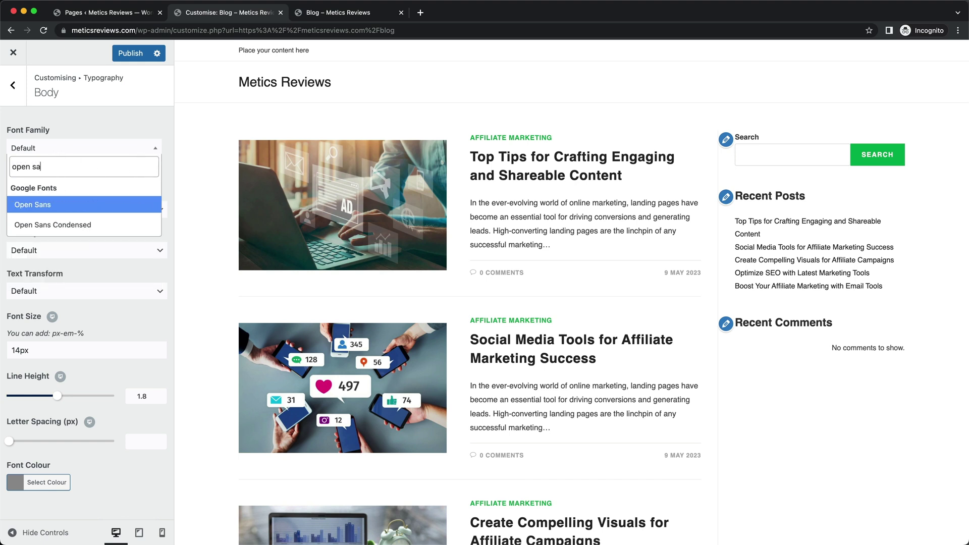
left_click(61, 206)
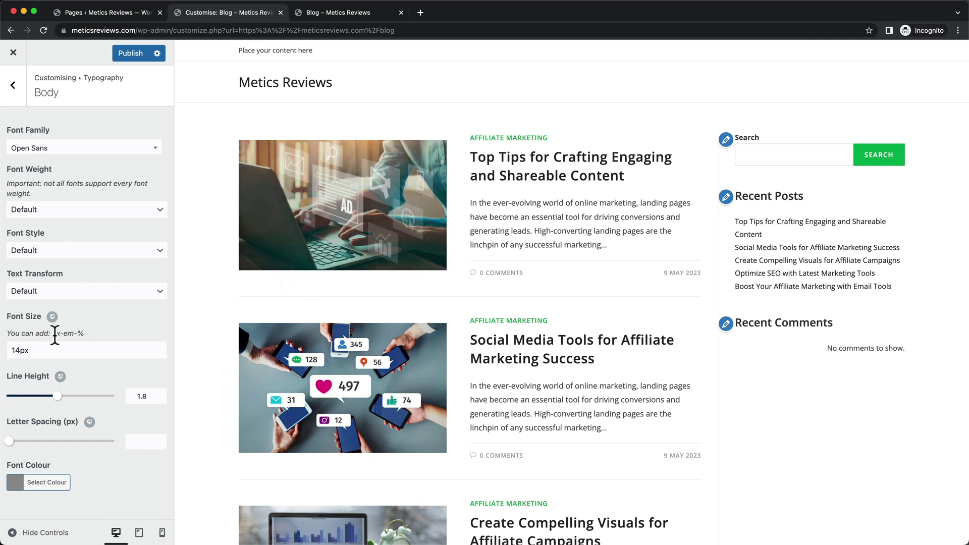
- Change the body font size from 14px to 16px and publish the Customizer changes
scroll(610, 242, "down", 2)
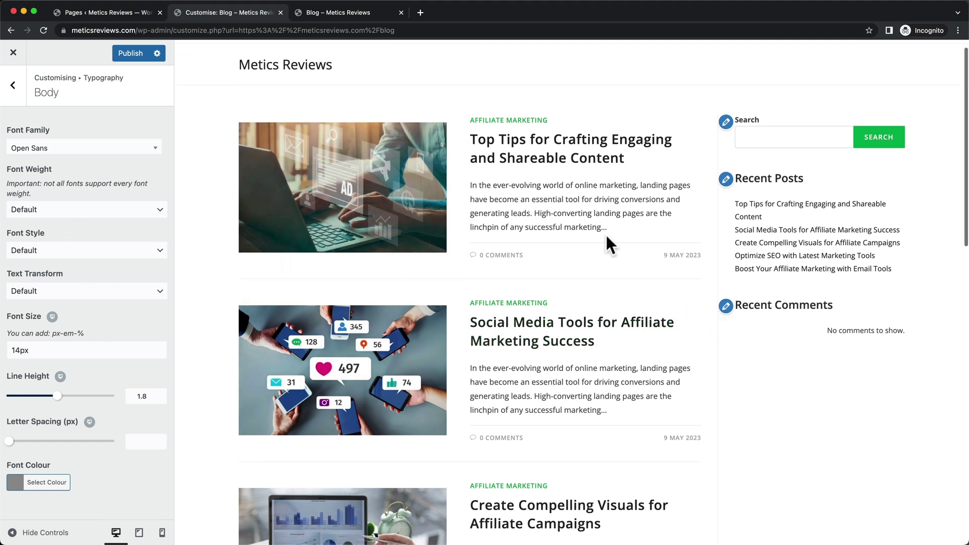
left_click(19, 350)
key("BackSpace")
type("6")
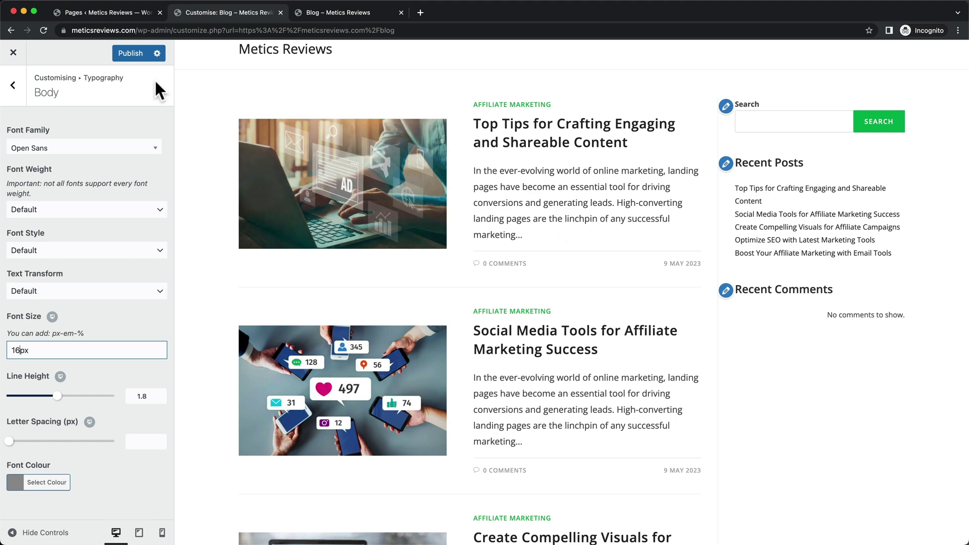
left_click(130, 54)
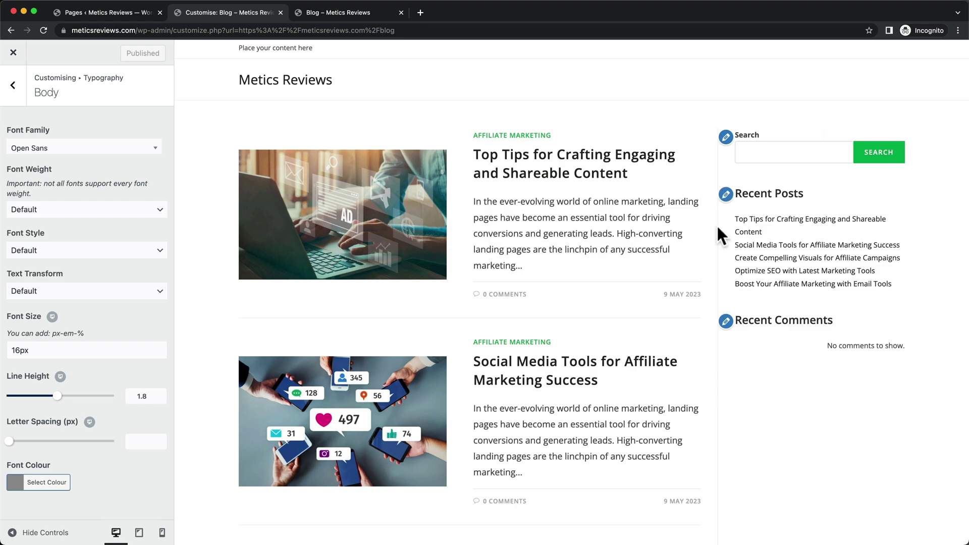
- Scroll through the live Blog page to check the new Open Sans 16px body text
left_click(350, 11)
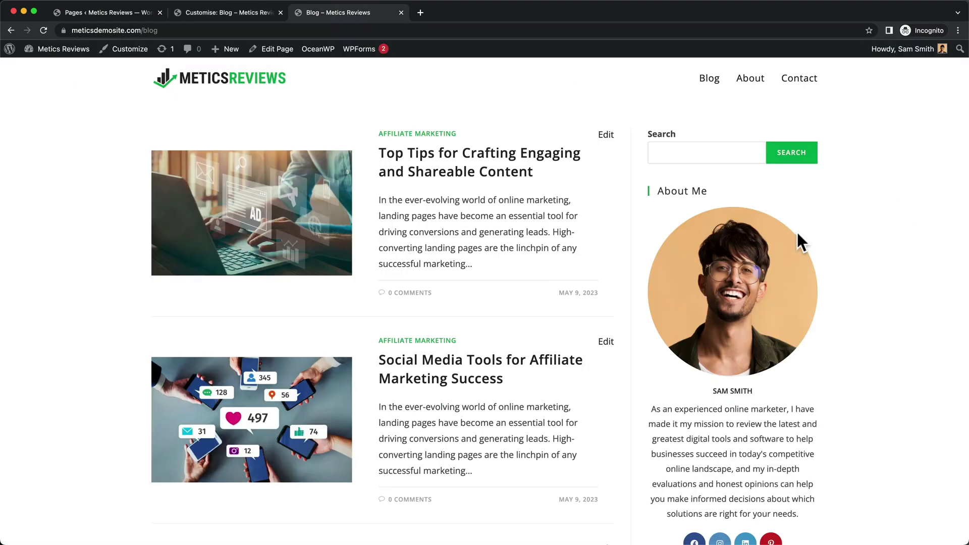
scroll(738, 179, "down", 1)
scroll(737, 194, "up", 1)
scroll(737, 194, "down", 10)
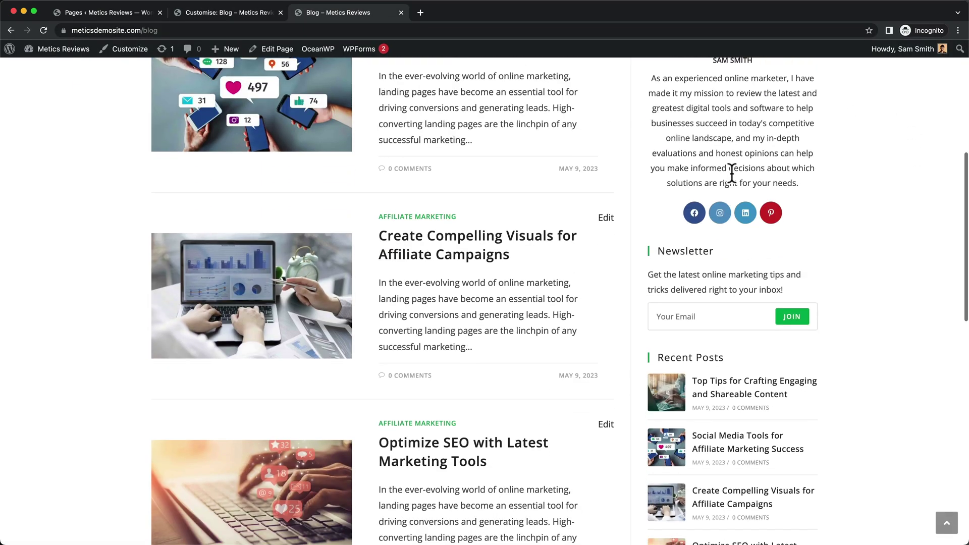
scroll(731, 177, "up", 9)
scroll(716, 174, "up", 2)
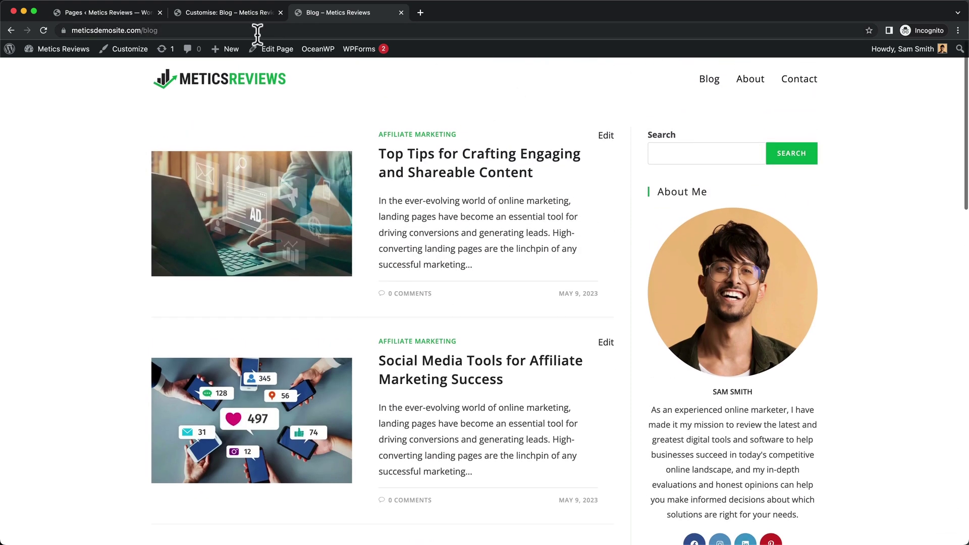
- Back in the Customizer, step back out to the main list of sections
left_click(212, 13)
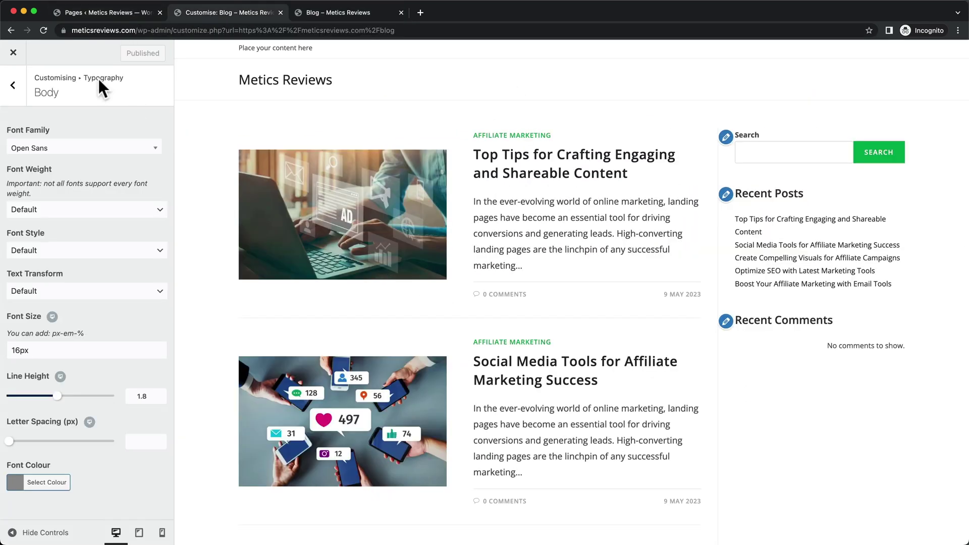
left_click(14, 85)
left_click(15, 85)
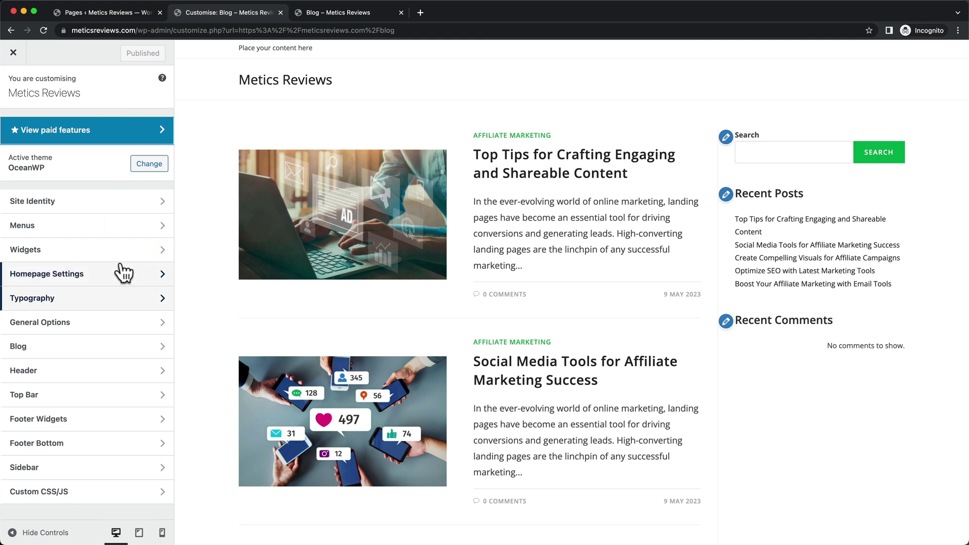
- Open the Default Sidebar widget area and remove its Search block
left_click(91, 261)
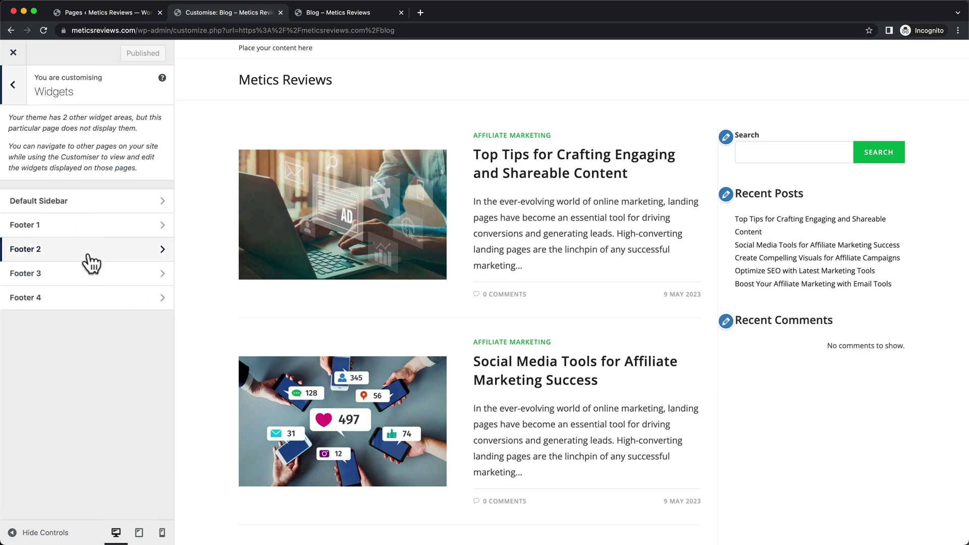
left_click(90, 205)
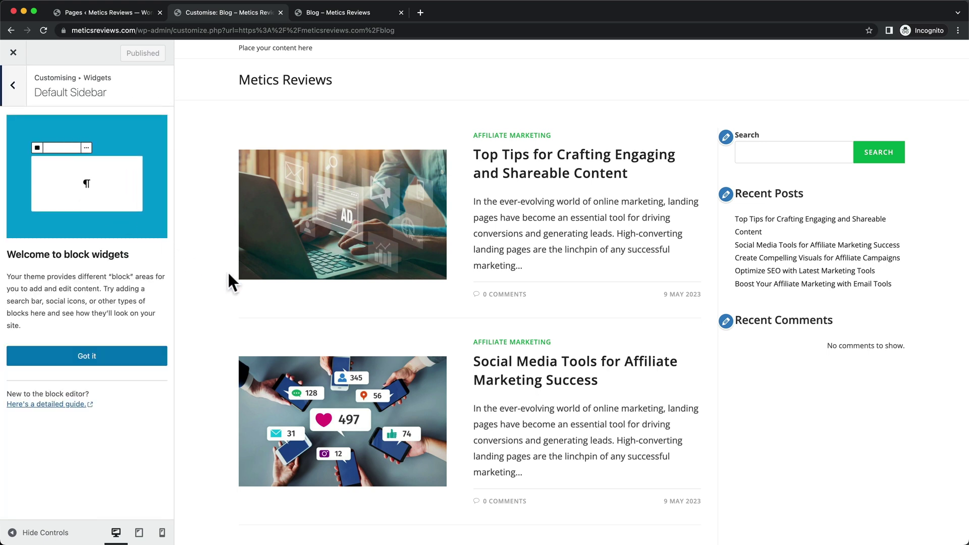
left_click(89, 357)
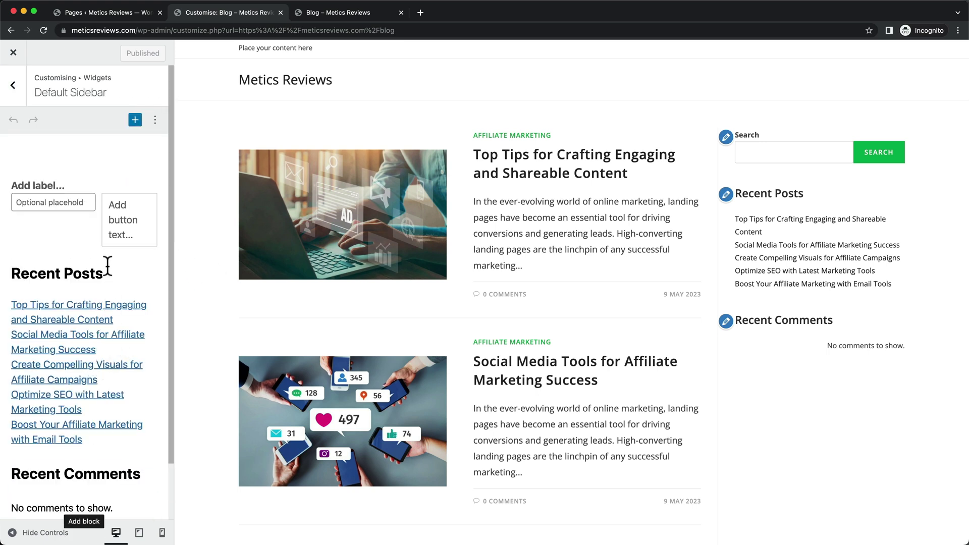
scroll(101, 237, "down", 3)
scroll(95, 282, "up", 3)
left_click(62, 186)
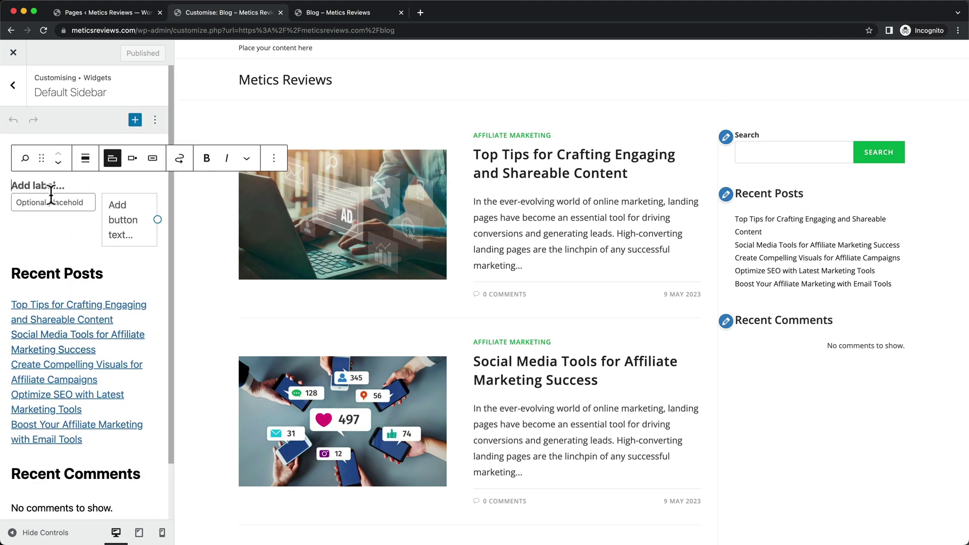
left_click(274, 158)
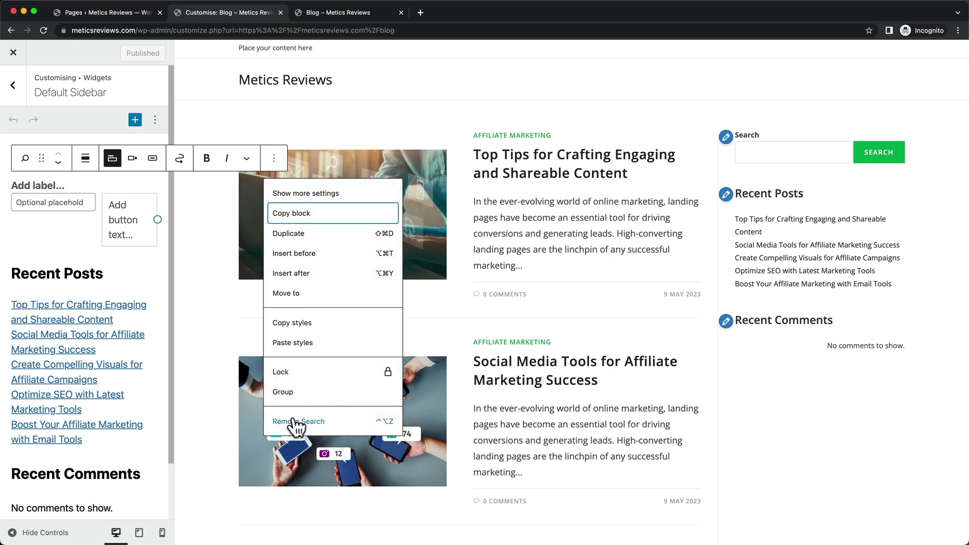
left_click(320, 420)
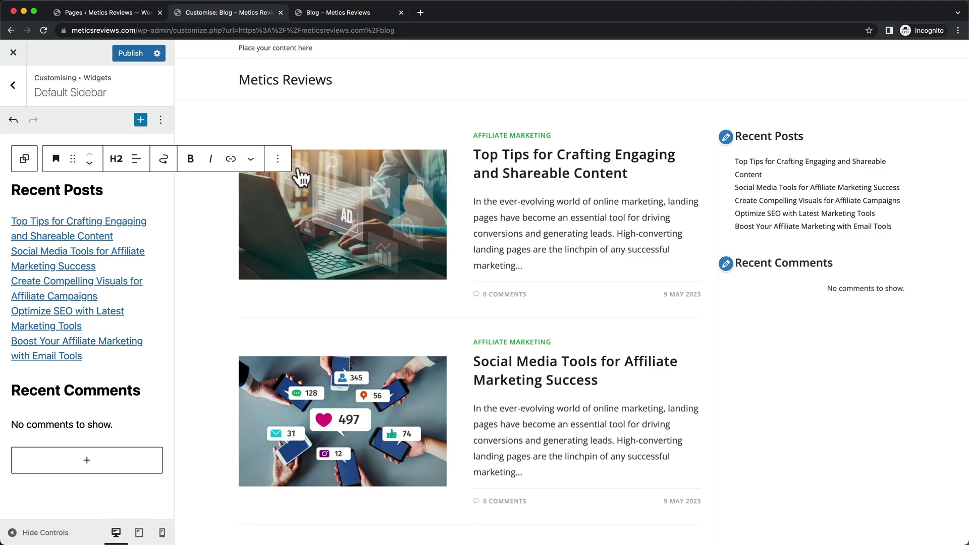
- Remove the Recent Posts and Recent Comments headings, their lists, and the leftover empty group
left_click(278, 158)
left_click(318, 468)
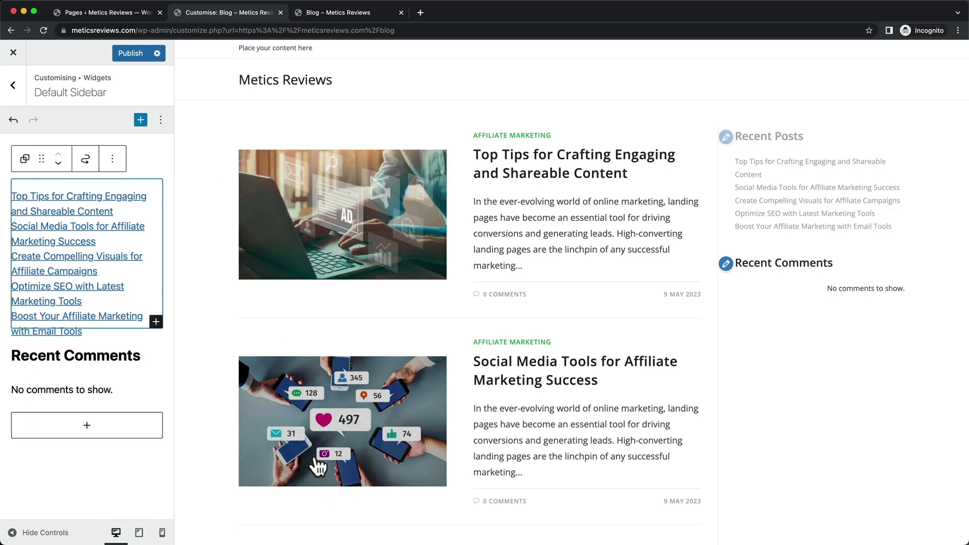
left_click(112, 159)
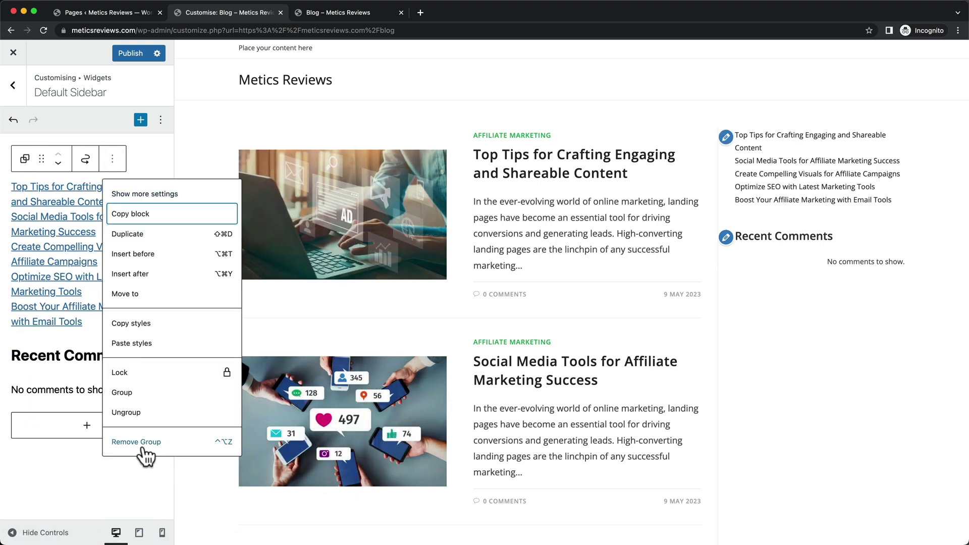
left_click(143, 448)
left_click(137, 189)
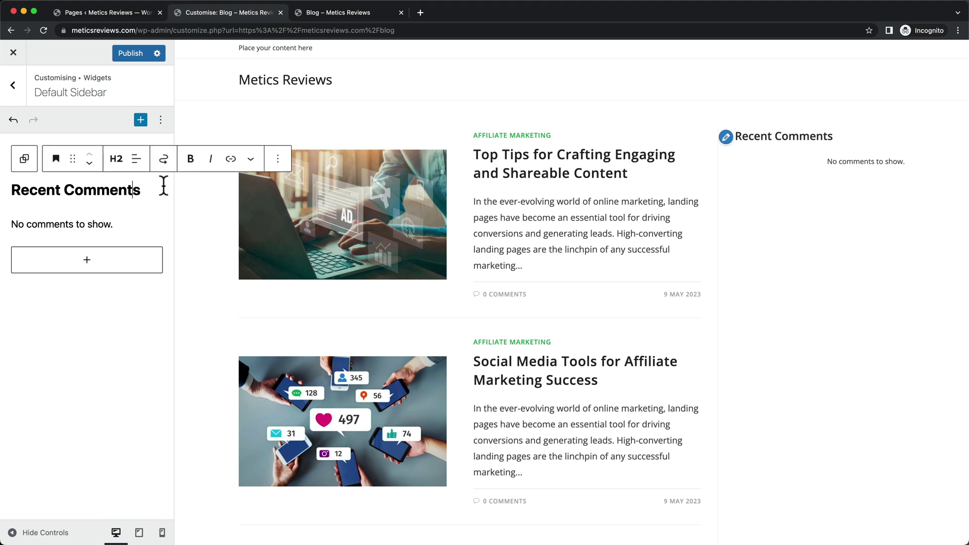
left_click(277, 159)
left_click(277, 457)
left_click(86, 186)
left_click(172, 160)
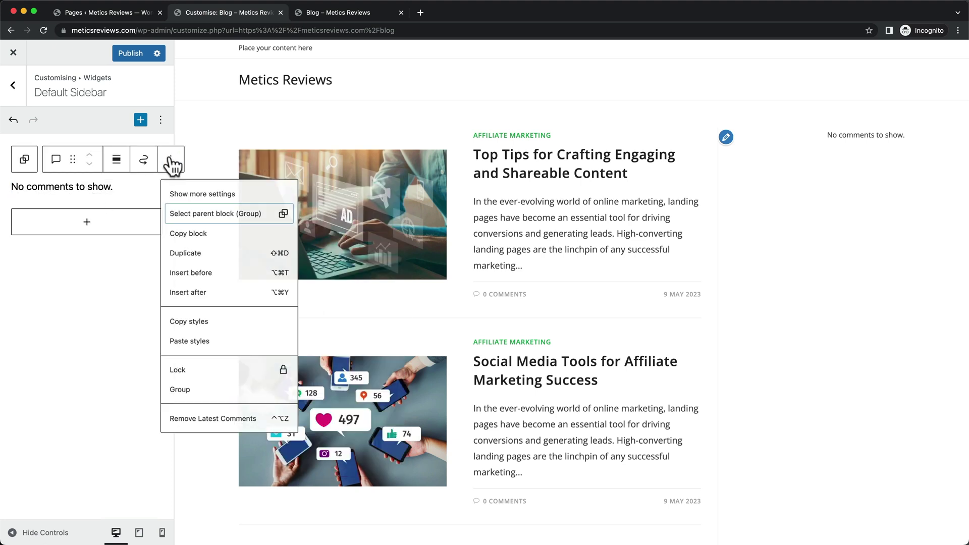
left_click(195, 422)
left_click(79, 158)
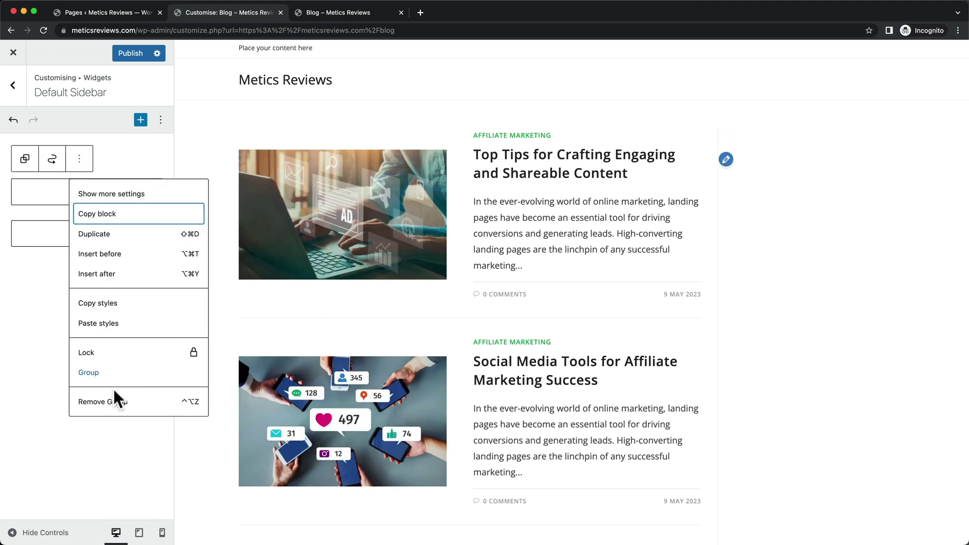
left_click(116, 400)
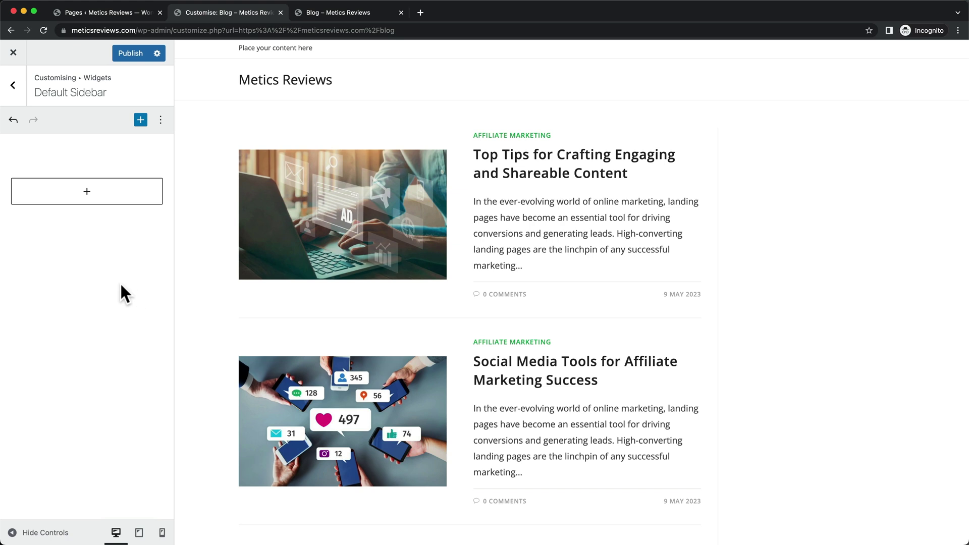
- Insert a Search block as the sidebar's first widget, then search the inserter for 'about'
left_click(86, 193)
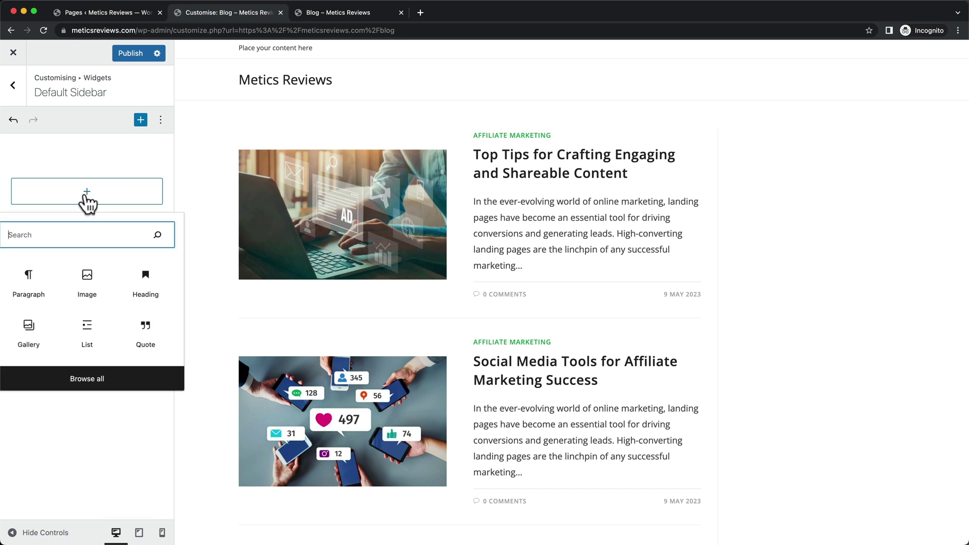
type("search")
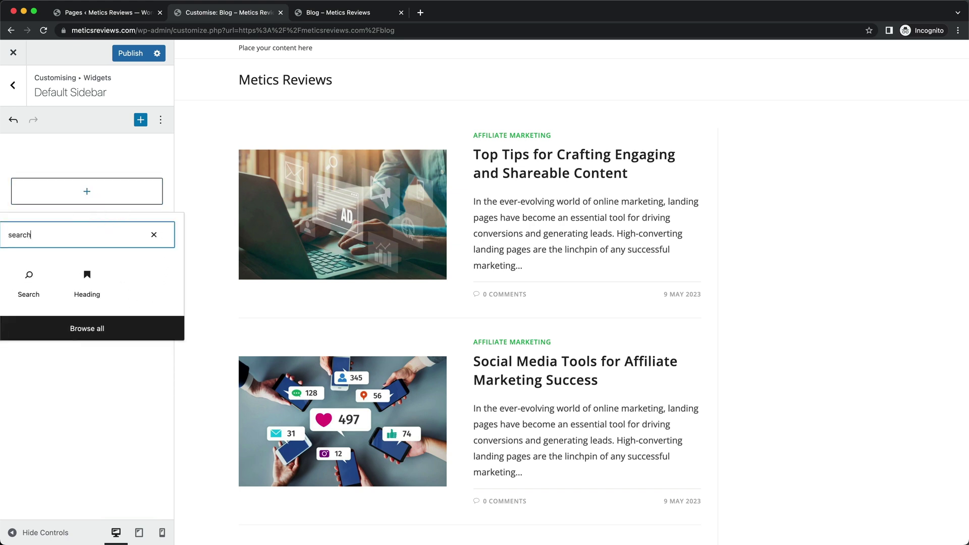
left_click(28, 281)
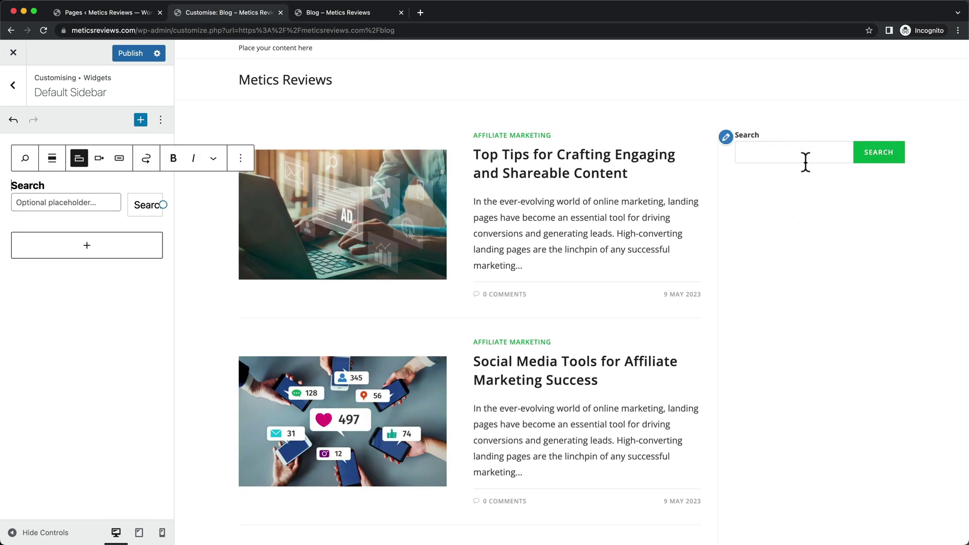
left_click(87, 246)
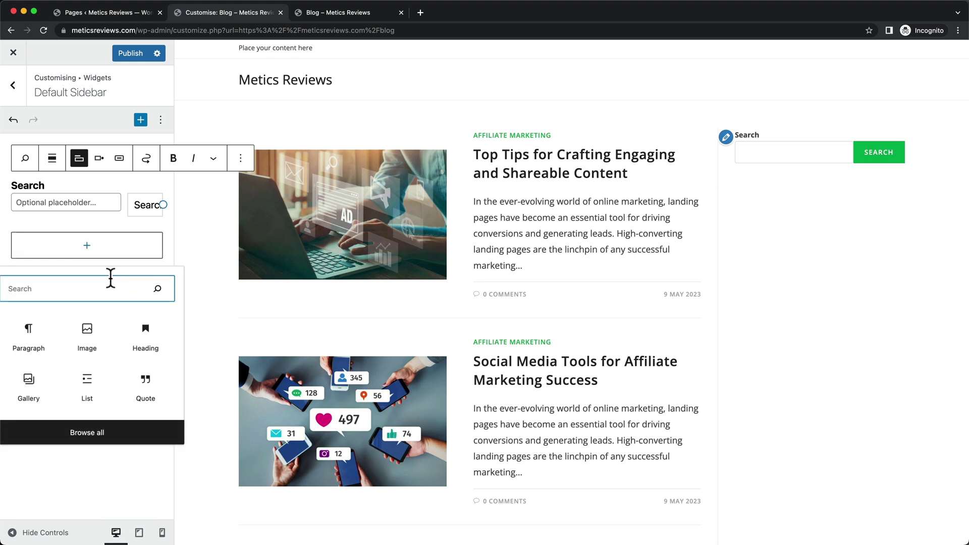
type("about")
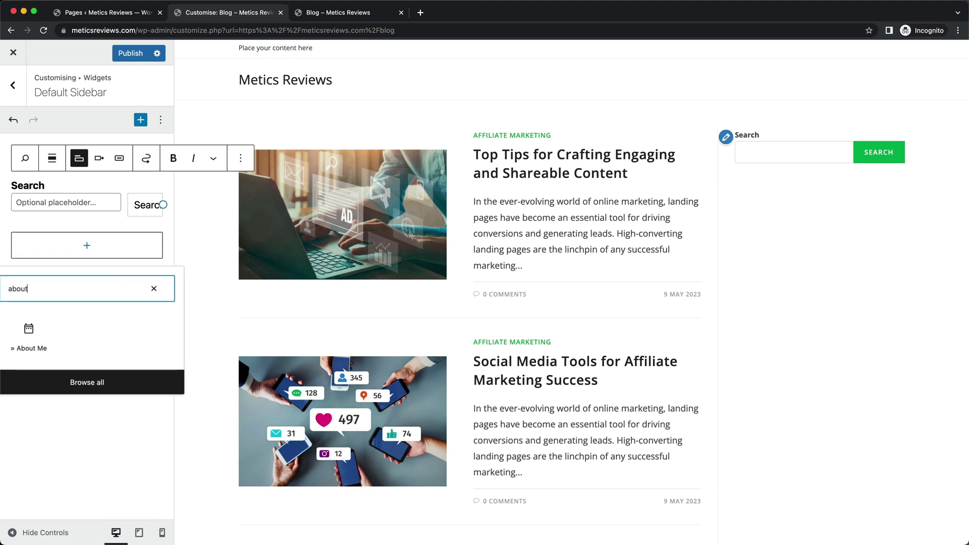
- Insert the About Me widget, replace its Name with the new profile name, and publish
left_click(29, 330)
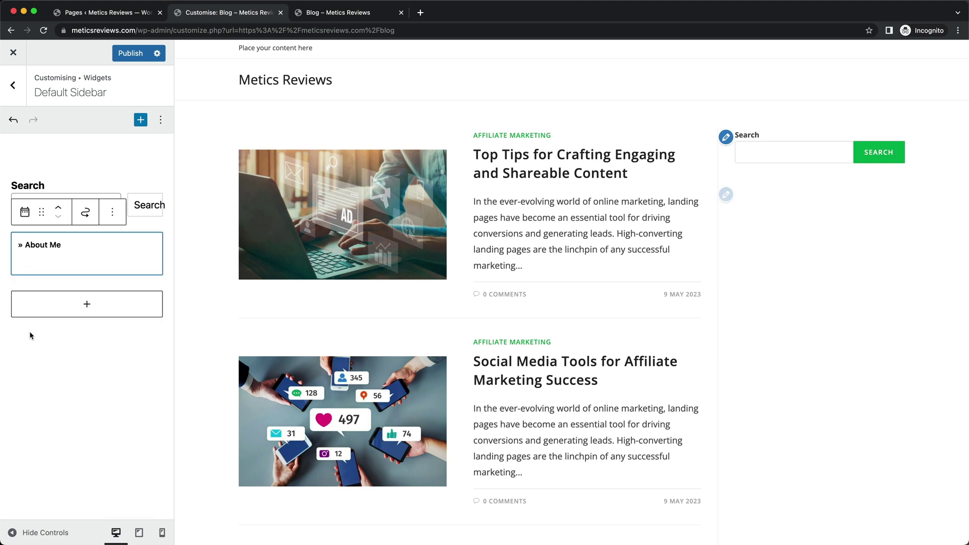
scroll(131, 268, "down", 1)
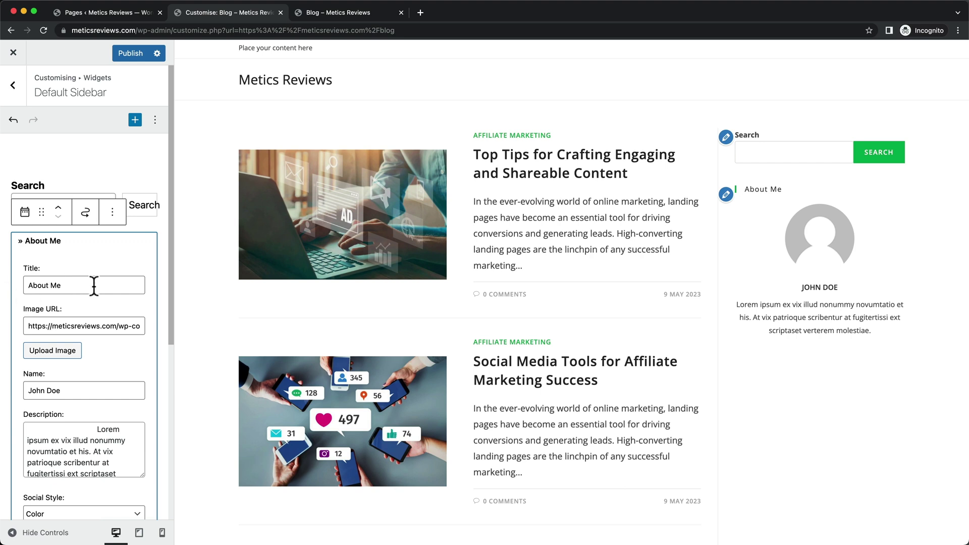
scroll(93, 287, "down", 1)
left_click_drag(64, 373, 31, 372)
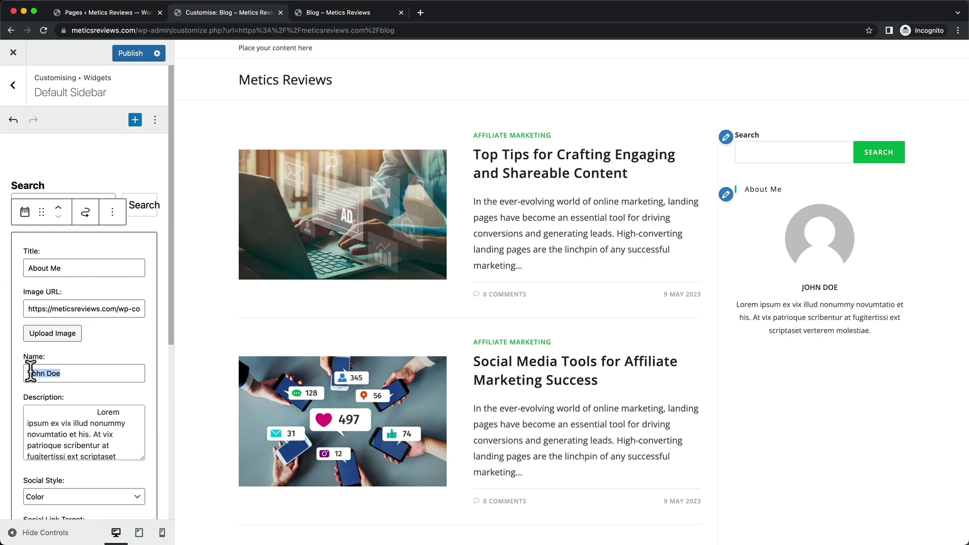
type("Sam Smith")
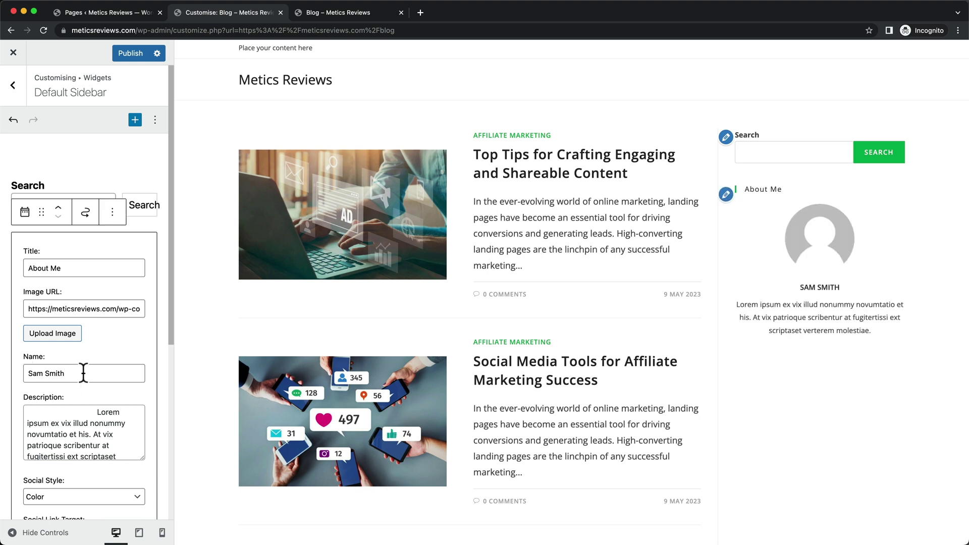
scroll(83, 373, "down", 1)
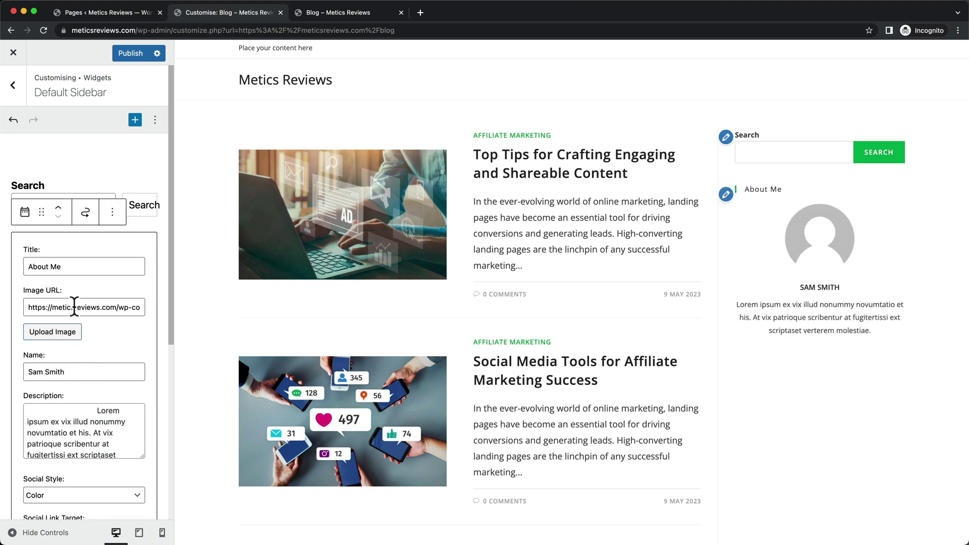
scroll(67, 335, "up", 1)
left_click(73, 335)
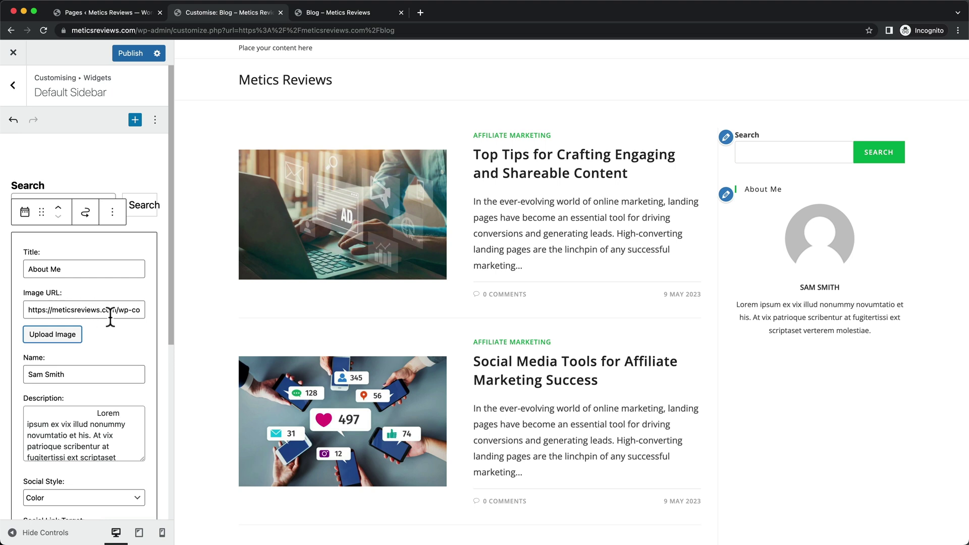
scroll(92, 312, "down", 1)
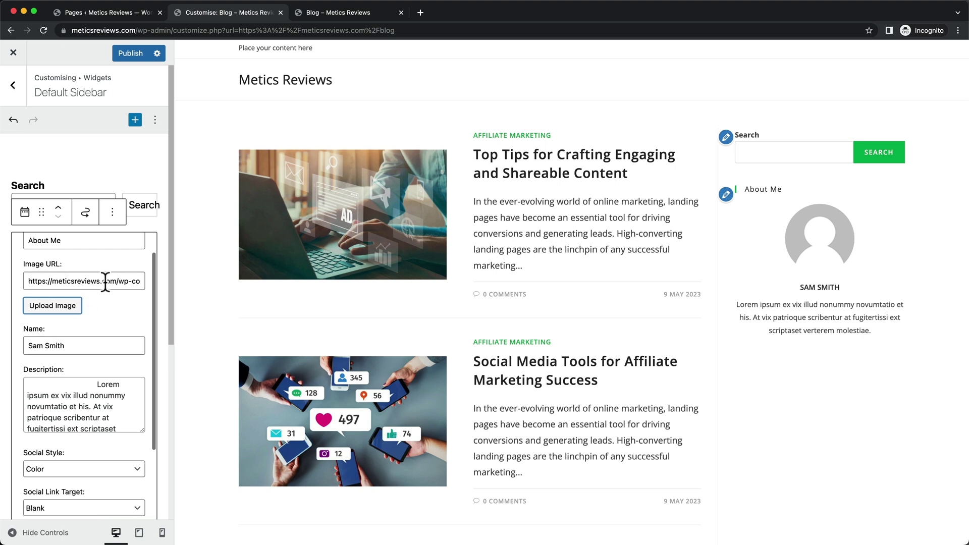
left_click(136, 57)
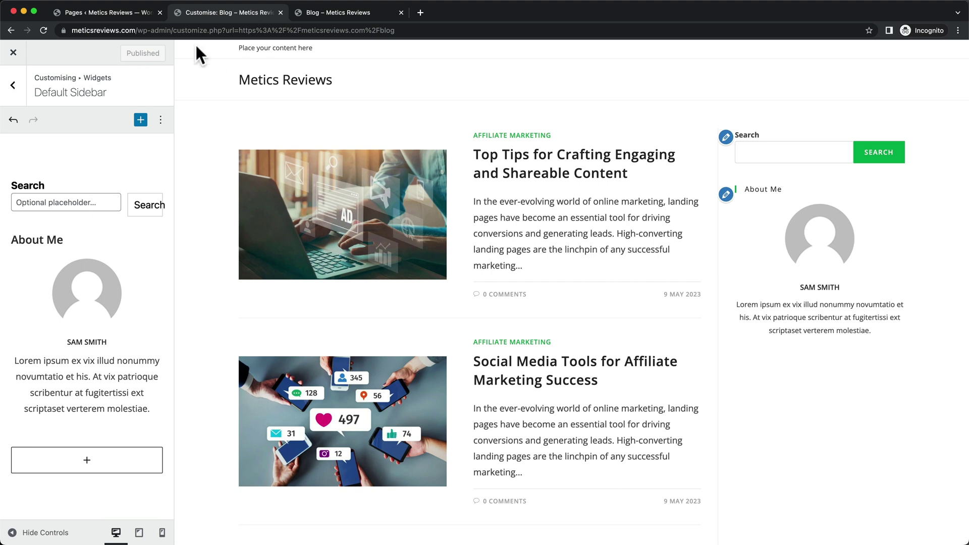
- Upload profile.png from Finder into the WordPress Media Library
left_click(120, 11)
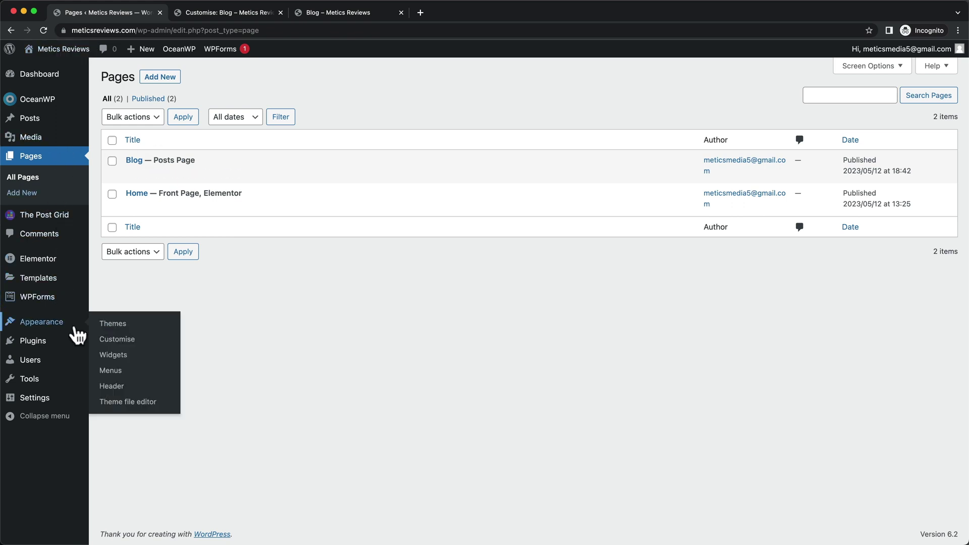
left_click(34, 140)
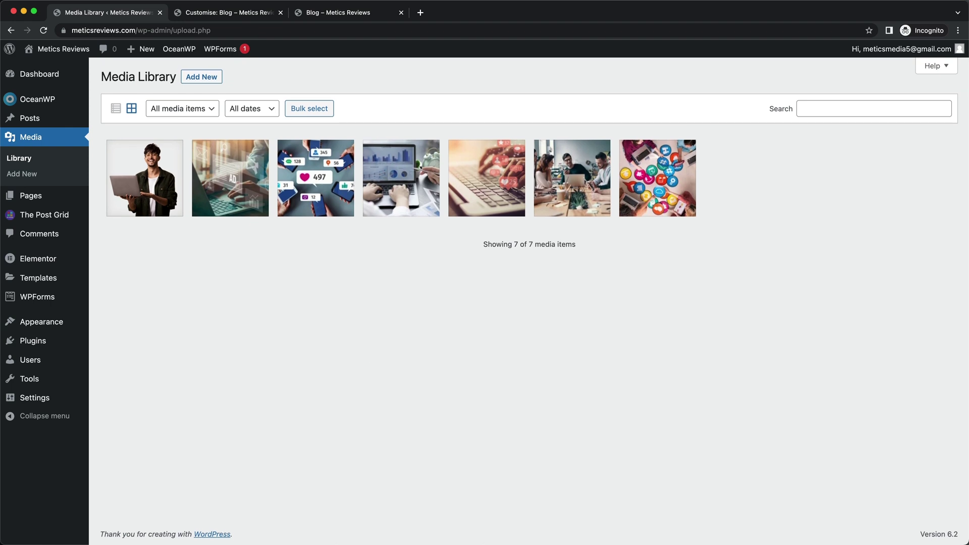
key("super+Tab")
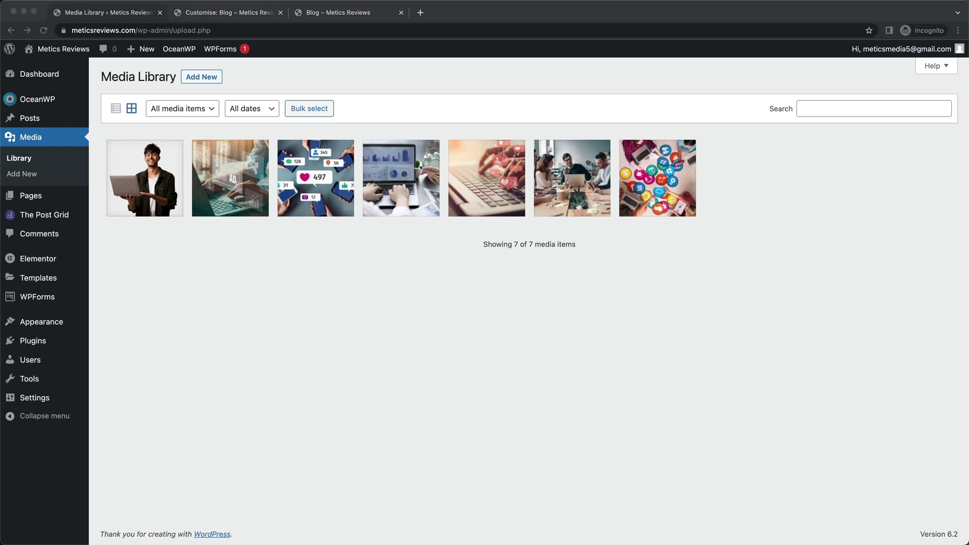
left_click_drag(294, 513, 300, 544)
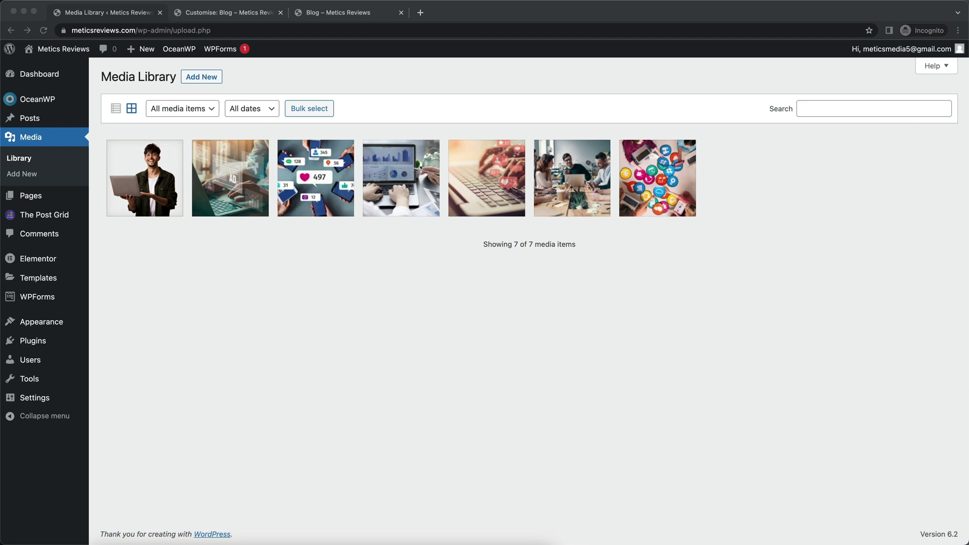
left_click_drag(407, 353, 399, 289)
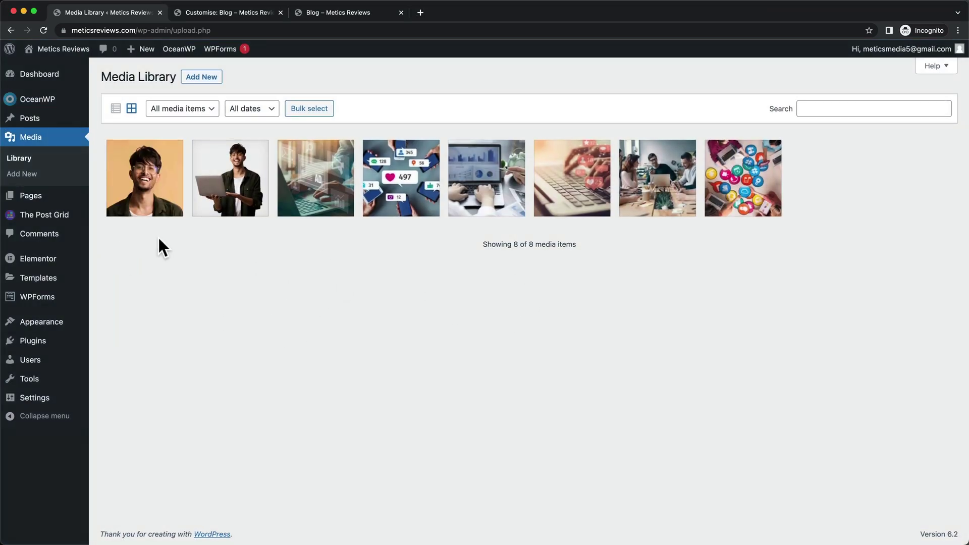
- Copy the uploaded profile.png file URL and return to the Customizer
left_click(165, 199)
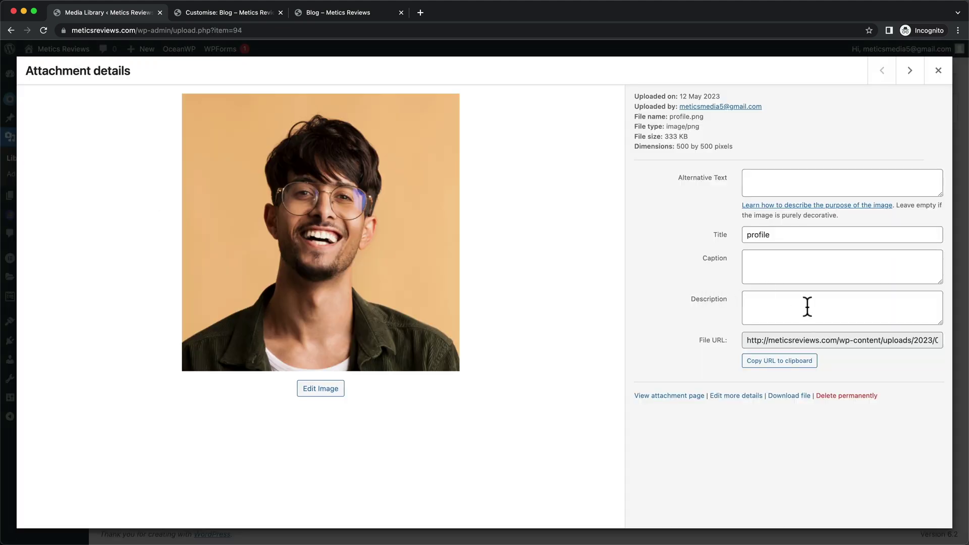
left_click(780, 361)
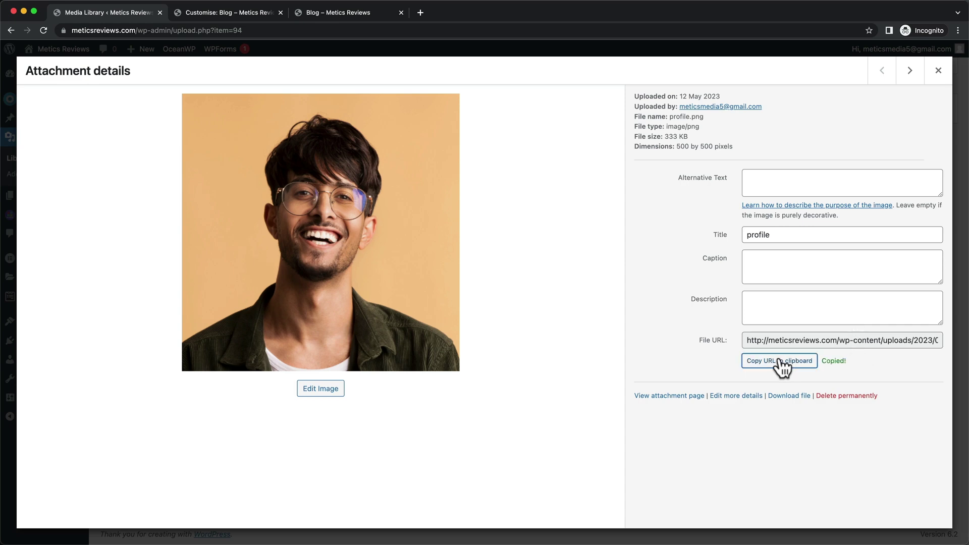
left_click(239, 12)
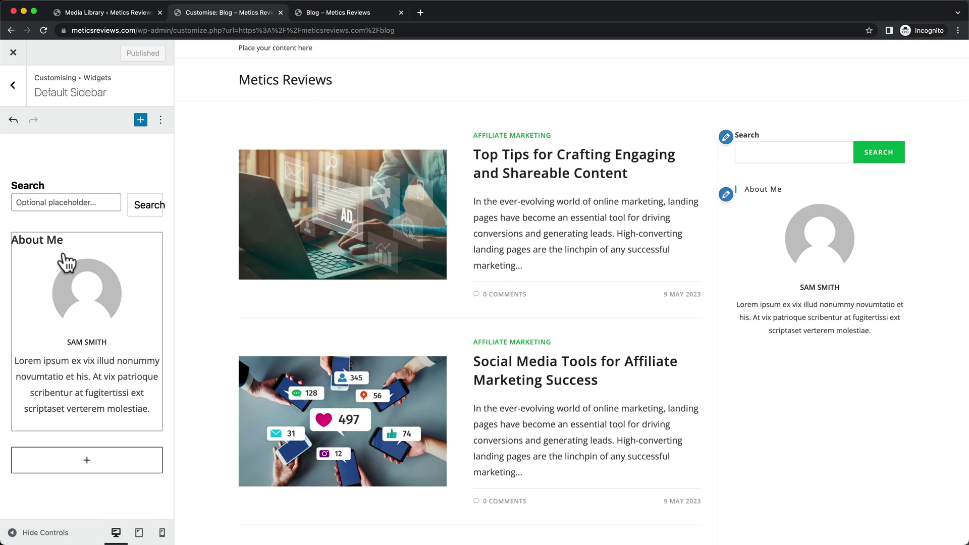
- Paste the profile.png address over the About Me widget's Image URL
left_click(49, 241)
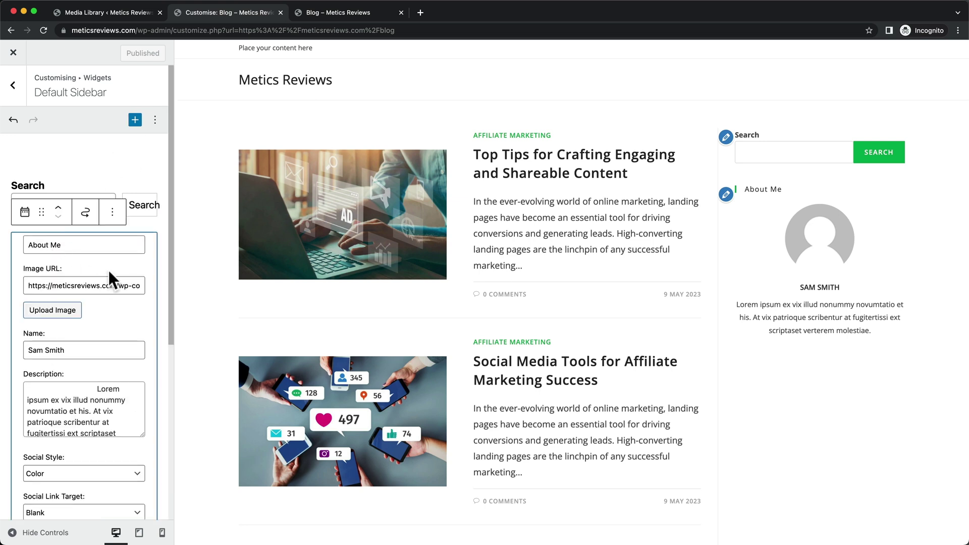
triple_click(61, 286)
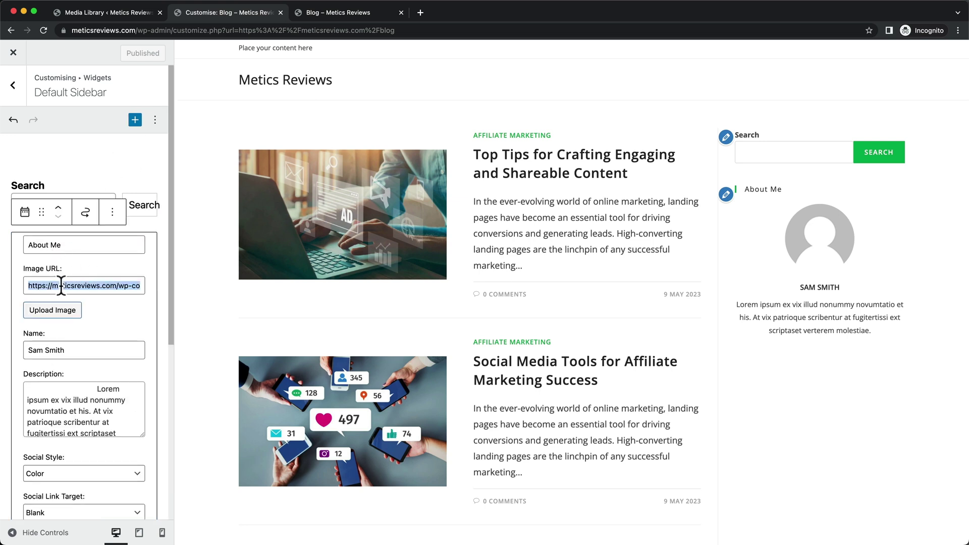
right_click(62, 288)
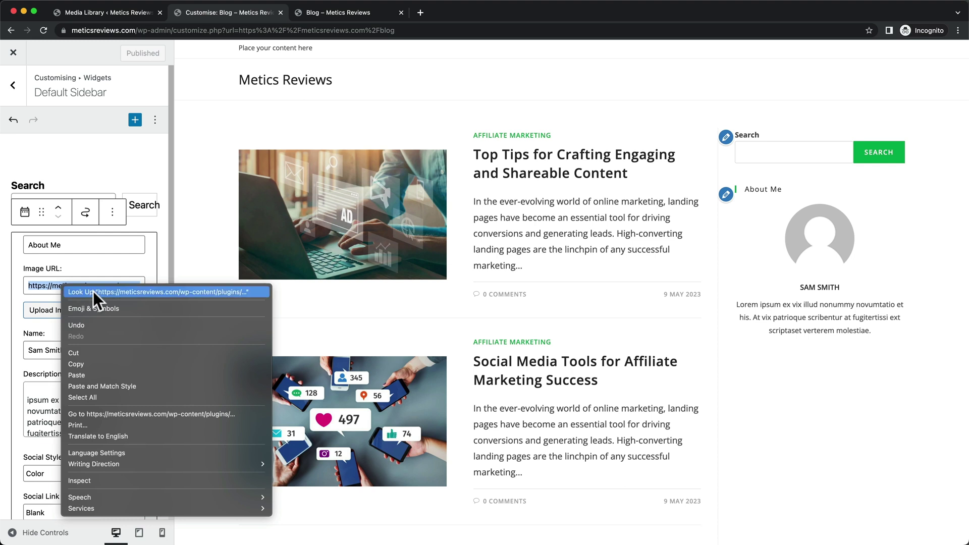
left_click(90, 368)
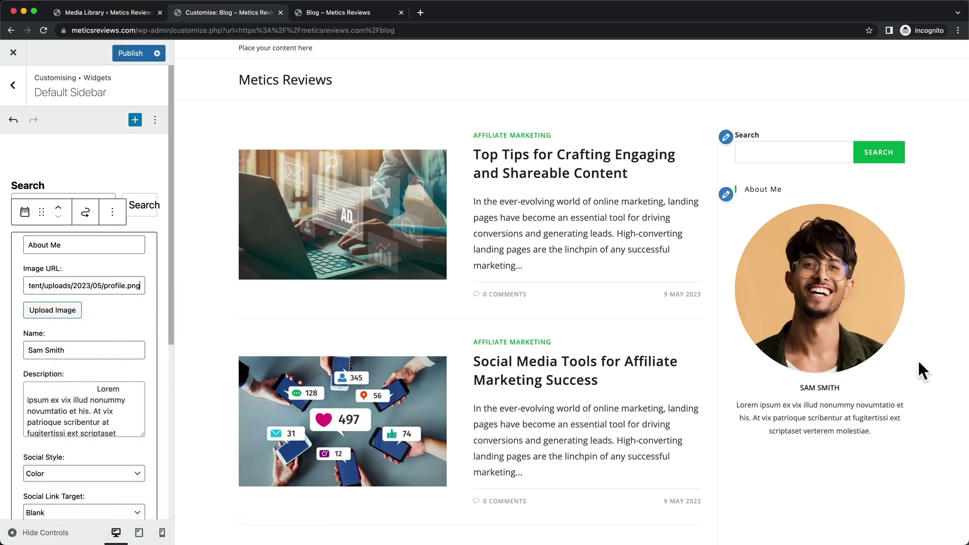
- Select the About Me widget's placeholder description text
scroll(62, 342, "down", 3)
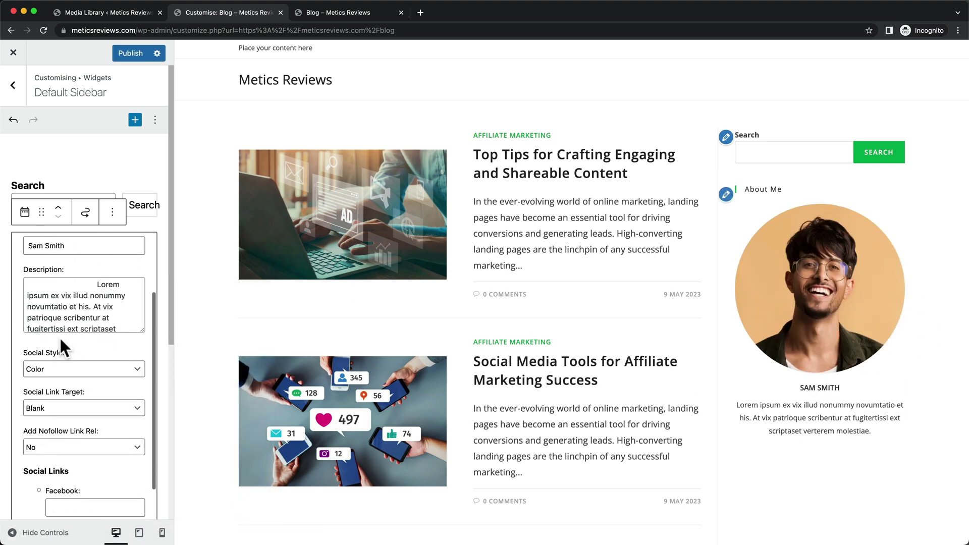
left_click(87, 294)
left_click_drag(54, 281, 122, 326)
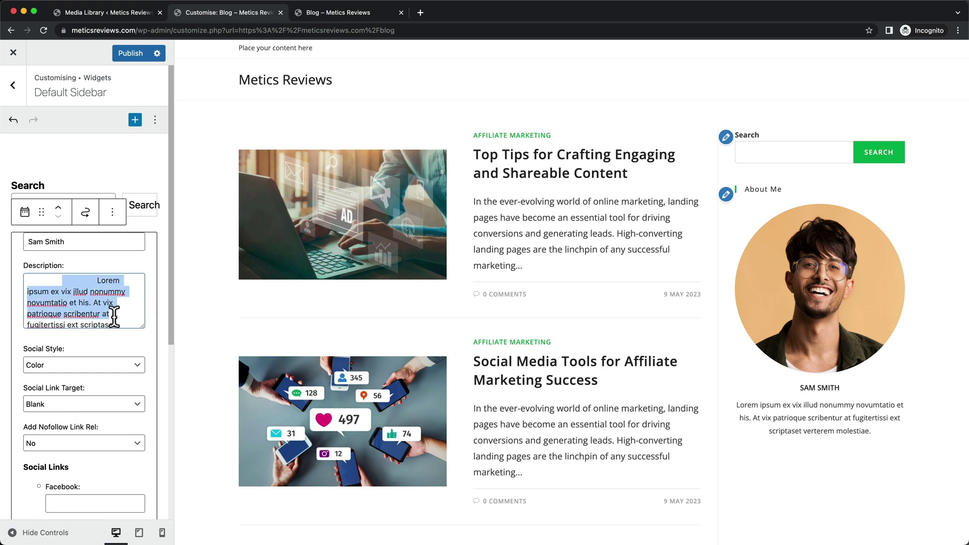
left_click(130, 334)
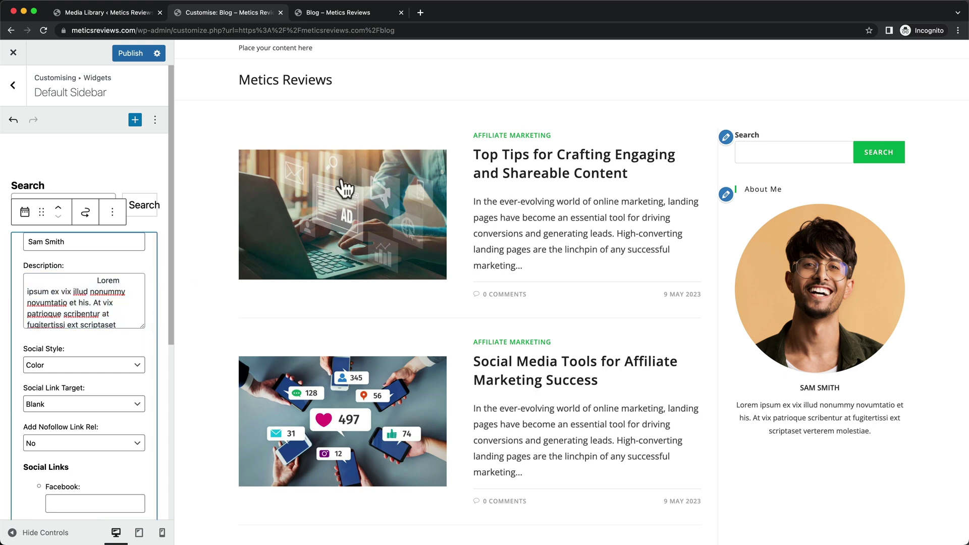
- Copy the 'As an experienced online marketer' bio from the live blog into the About Me Description
left_click(362, 11)
scroll(740, 390, "down", 1)
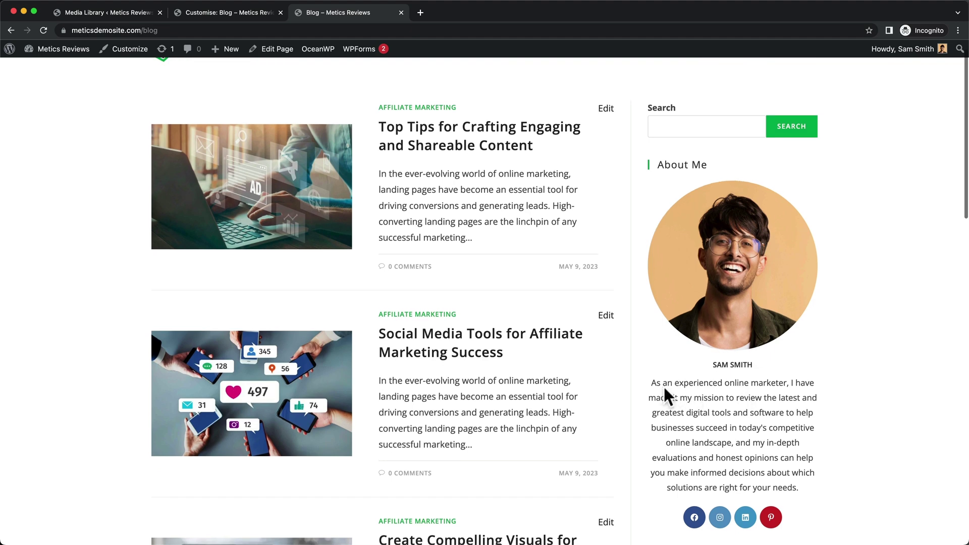
left_click_drag(654, 383, 804, 489)
key("super+c")
left_click(230, 12)
key("super+a")
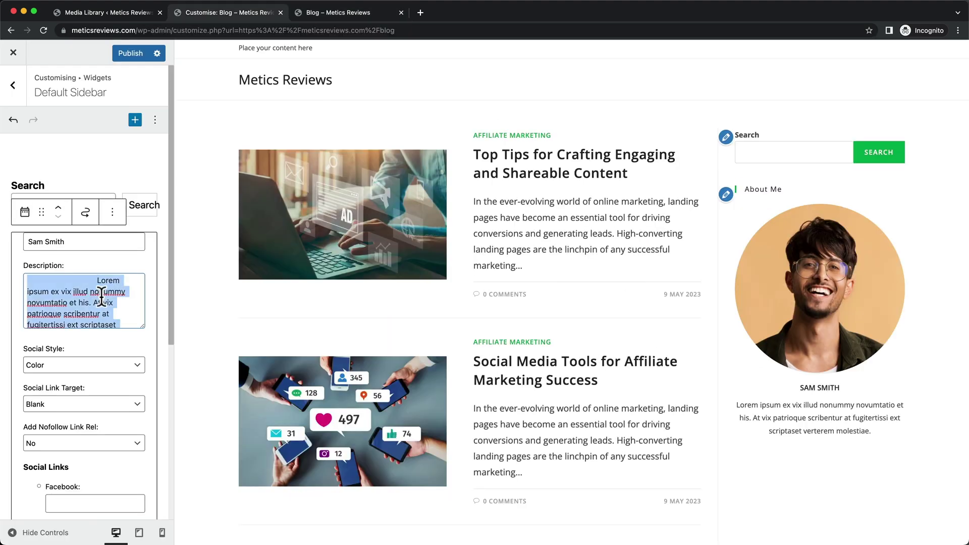
key("super+v")
left_click(120, 340)
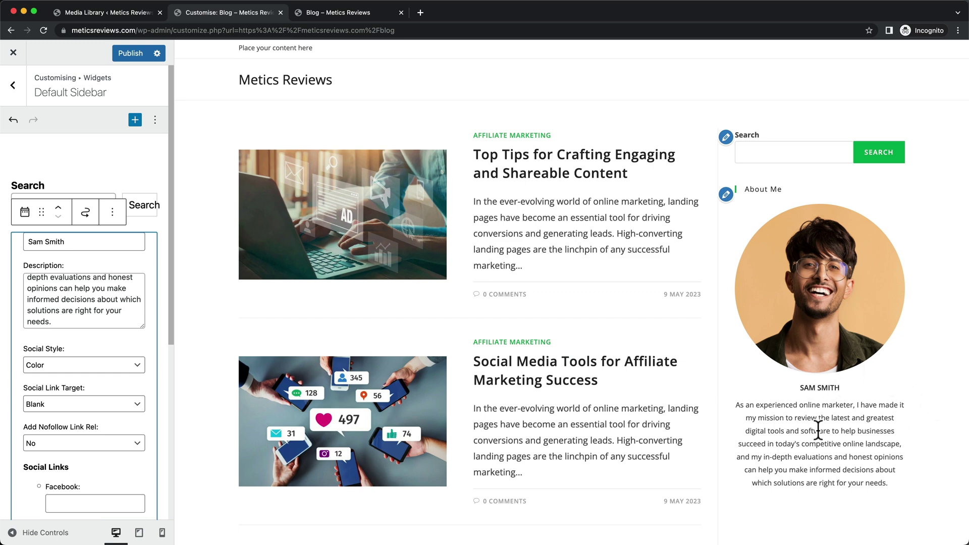
scroll(819, 430, "down", 3)
scroll(75, 407, "down", 4)
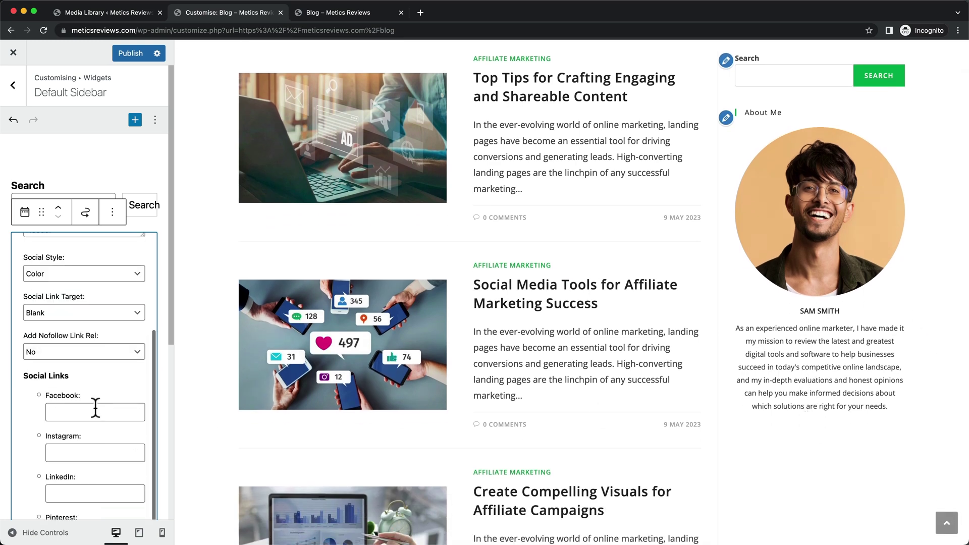
scroll(96, 407, "down", 5)
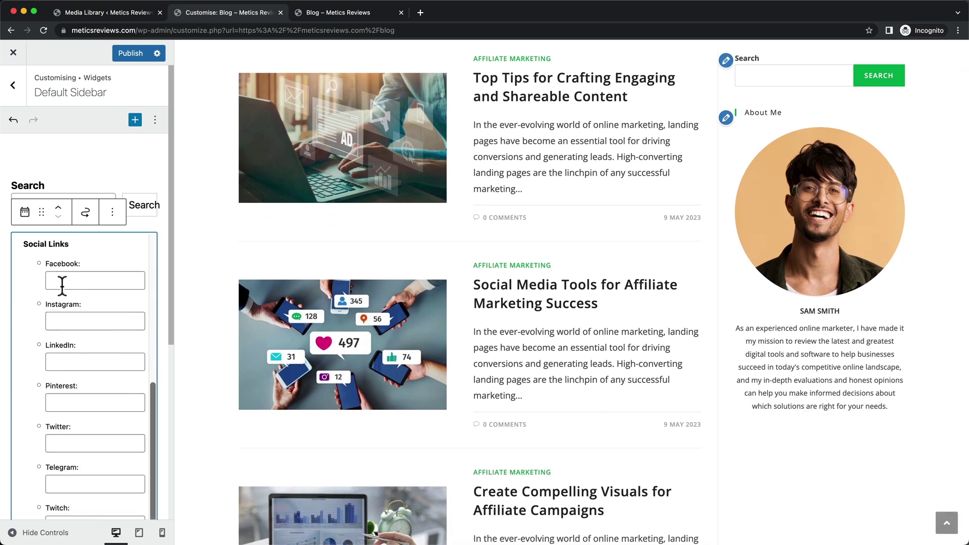
left_click(62, 285)
type("https")
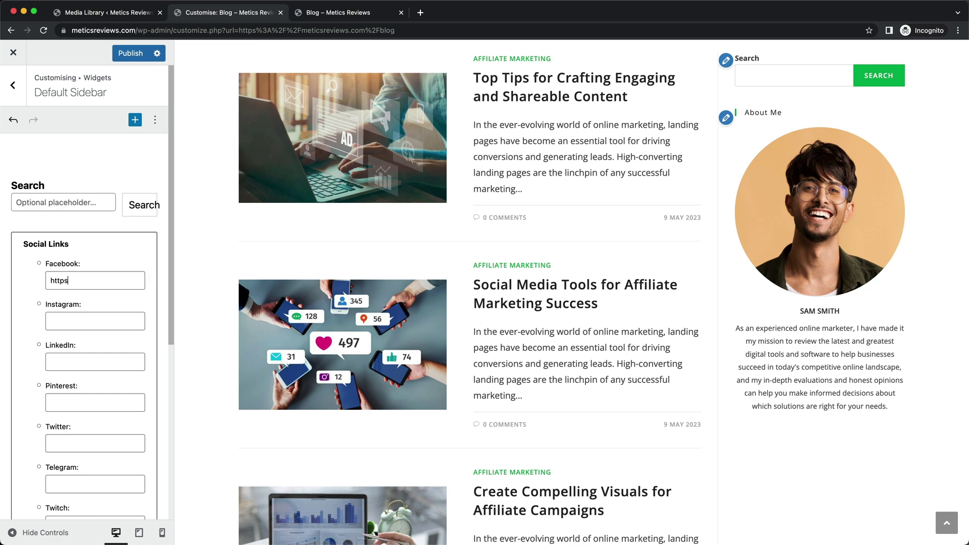
type("://fac")
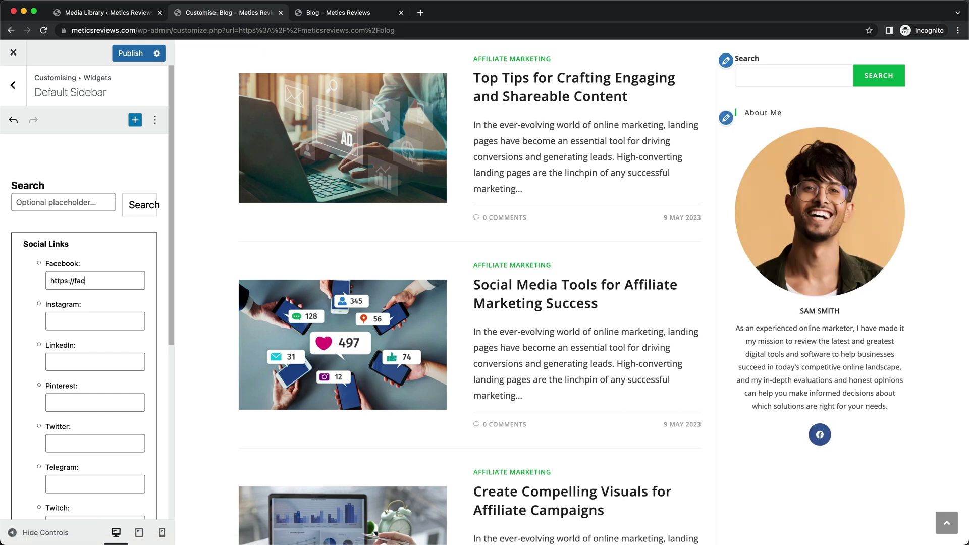
type("ebok")
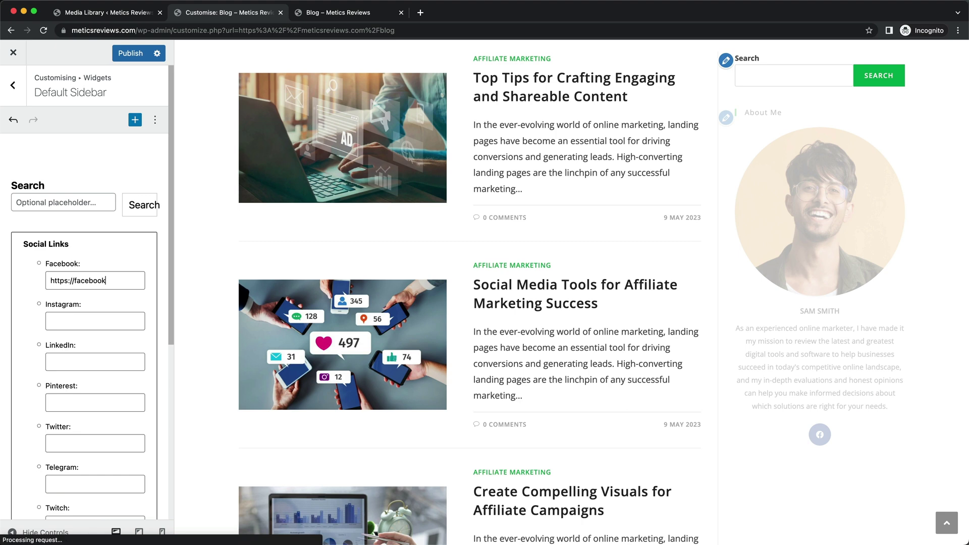
type("k.com")
left_click_drag(135, 282, 33, 280)
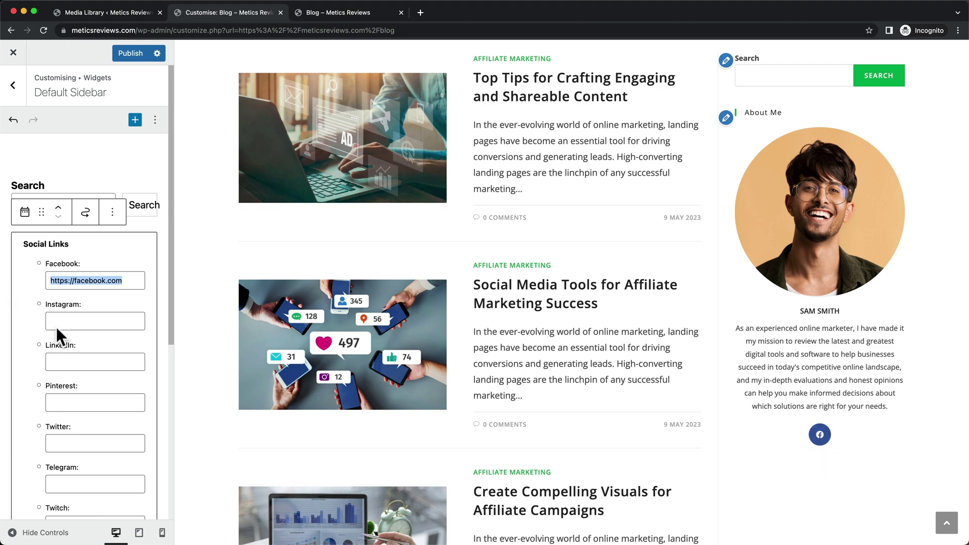
left_click(88, 323)
key("ctrl+v")
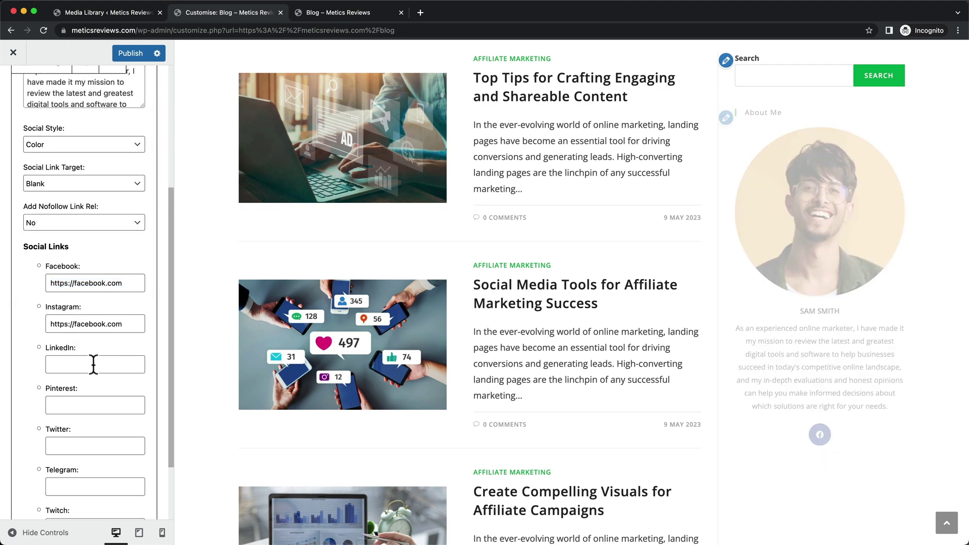
left_click(93, 364)
key("ctrl+v")
left_click(86, 404)
key("ctrl+v")
- Search the block inserter below About Me for 'mail'
scroll(156, 376, "down", 1)
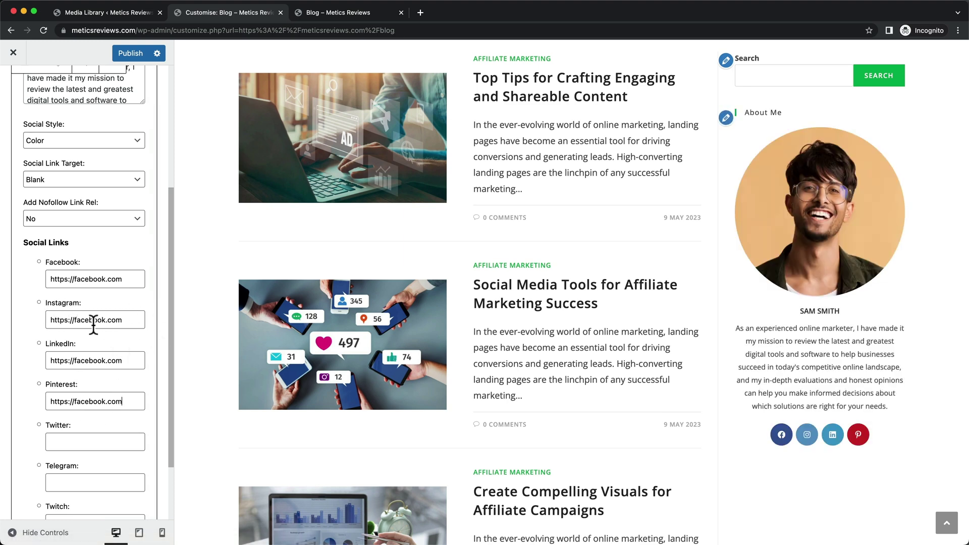
scroll(94, 323, "down", 1)
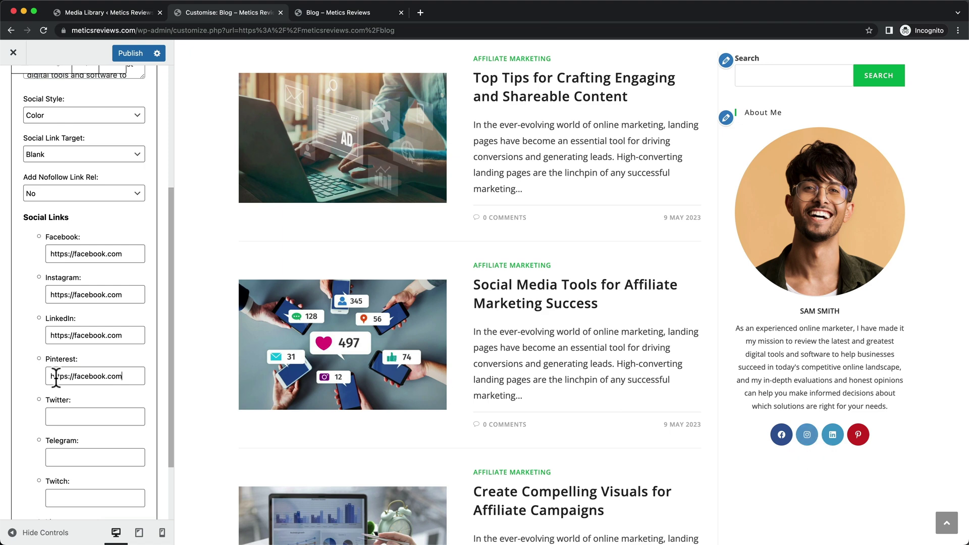
scroll(76, 384, "down", 3)
scroll(77, 389, "down", 4)
scroll(150, 342, "down", 15)
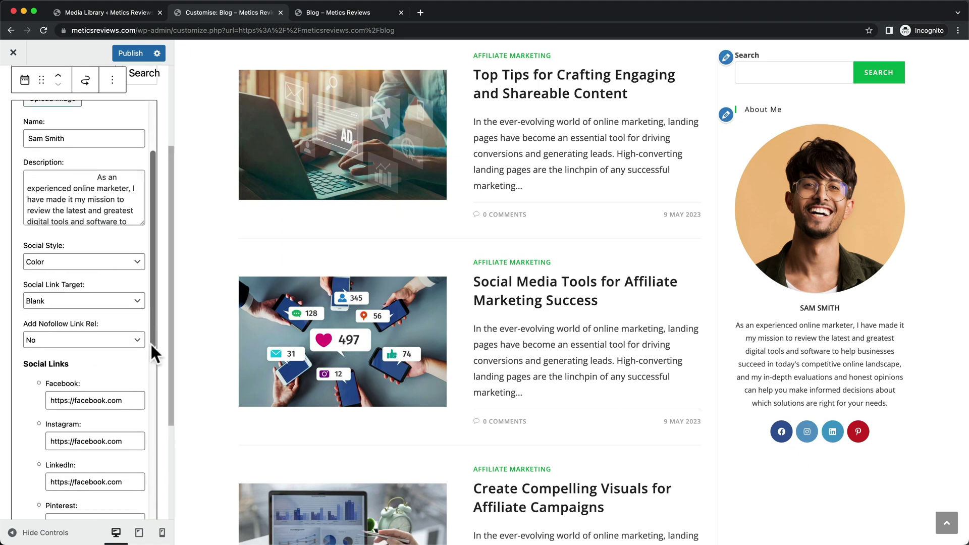
scroll(150, 344, "down", 18)
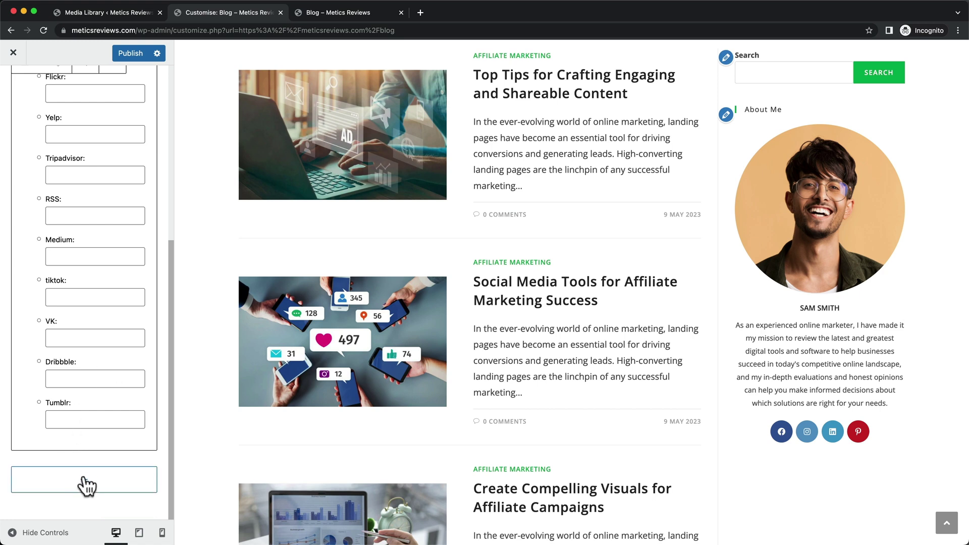
left_click(85, 485)
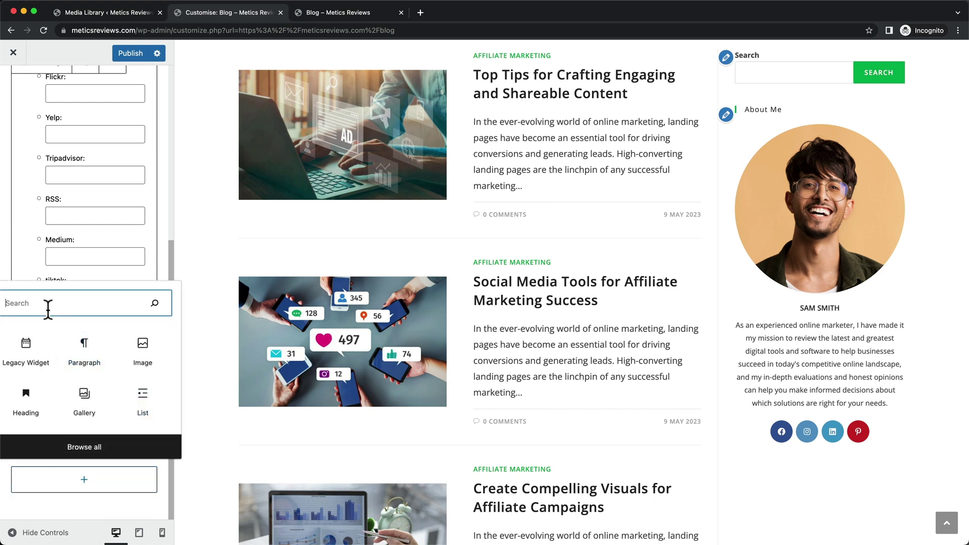
type("mail")
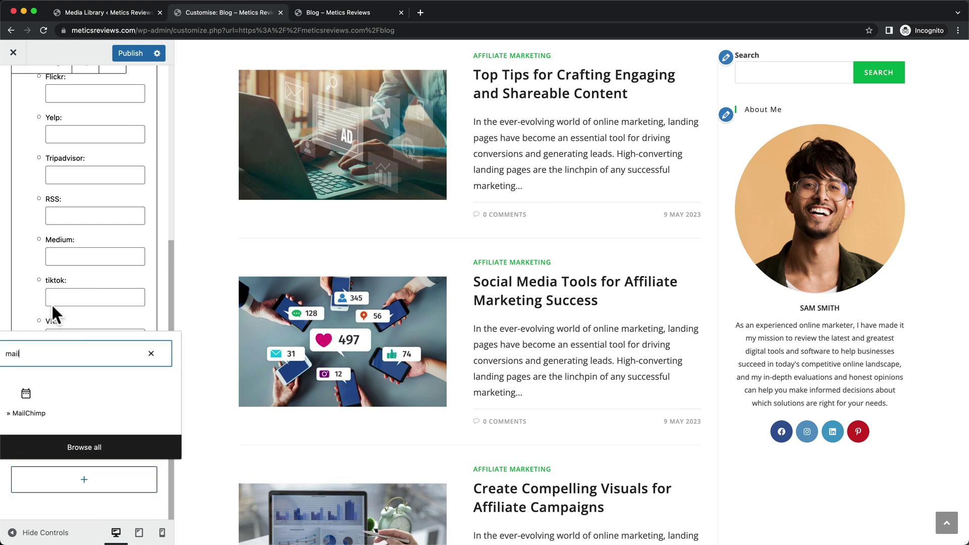
- Add the MailChimp Newsletter block and replace its text with the sentence copied from the live blog
left_click(29, 408)
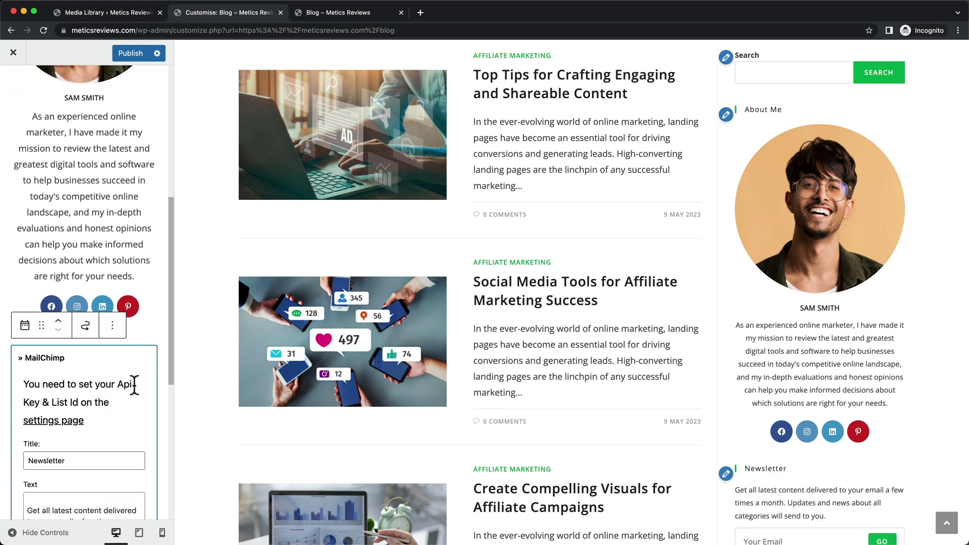
scroll(737, 434, "down", 3)
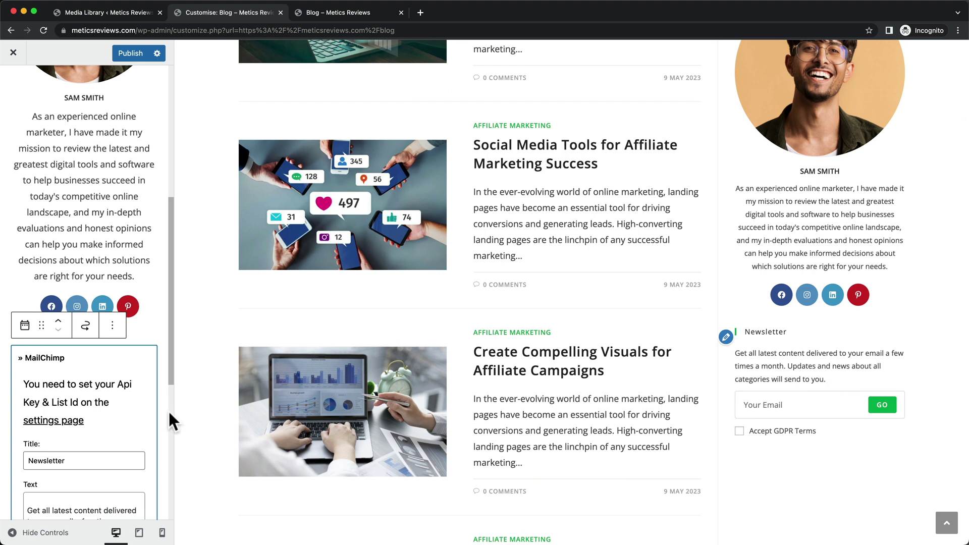
scroll(9, 401, "down", 5)
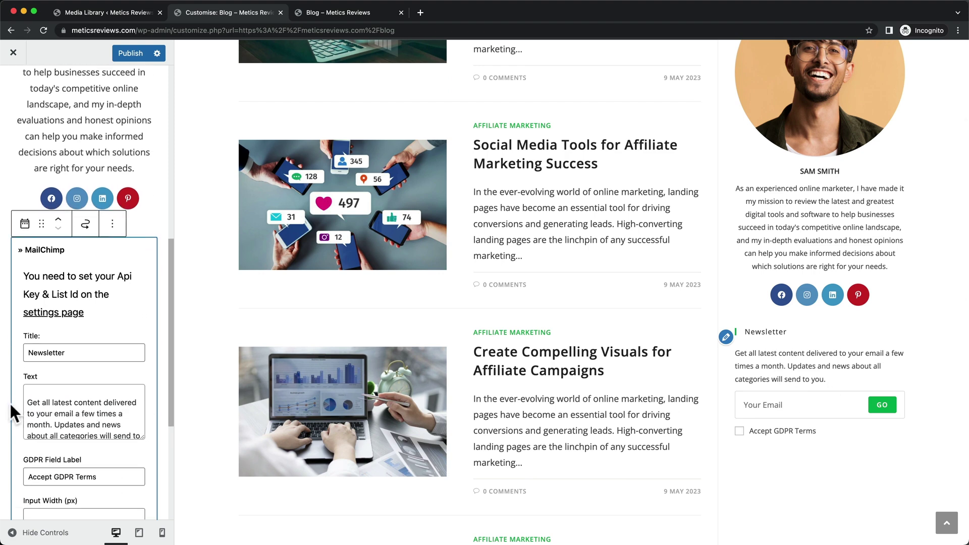
left_click(323, 12)
scroll(723, 270, "up", 1)
left_click_drag(648, 262, 822, 277)
left_click(227, 12)
left_click_drag(102, 387, 76, 387)
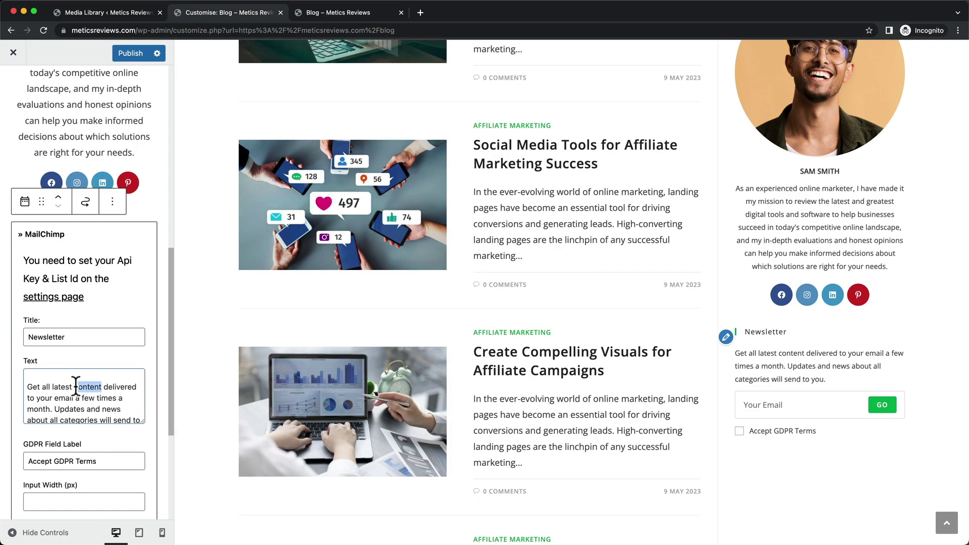
key("ctrl+a")
key("ctrl+v")
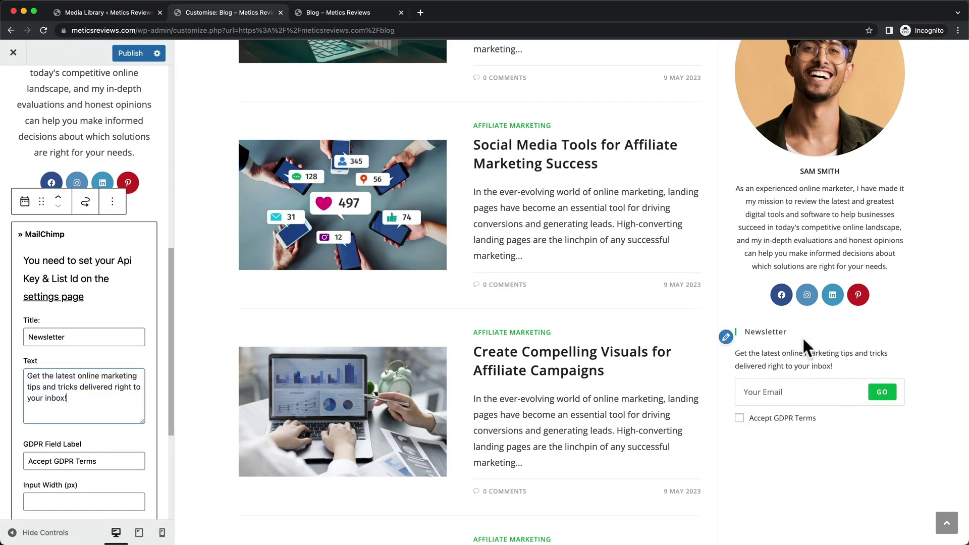
- Clear the Accept GDPR Terms label to remove the consent checkbox
scroll(83, 406, "down", 2)
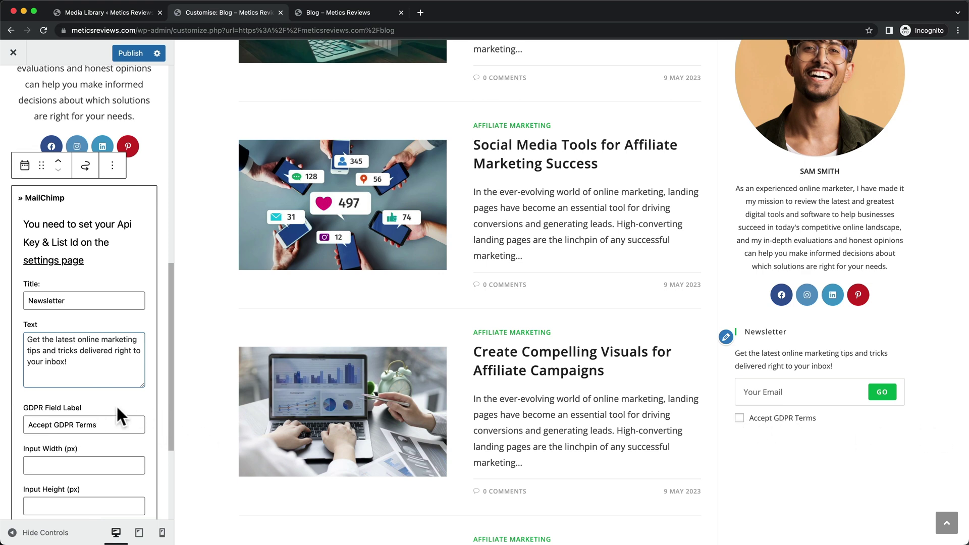
left_click_drag(113, 421, 24, 424)
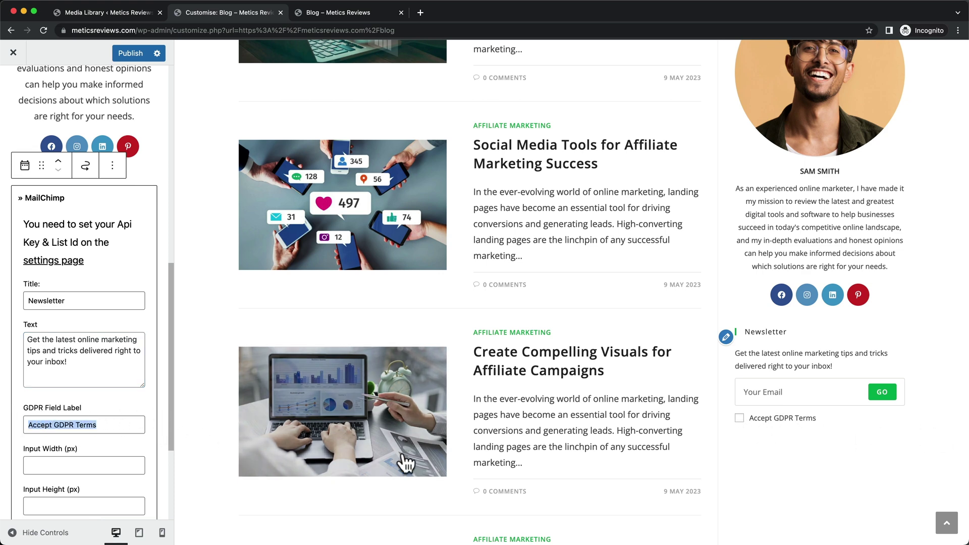
key("BackSpace")
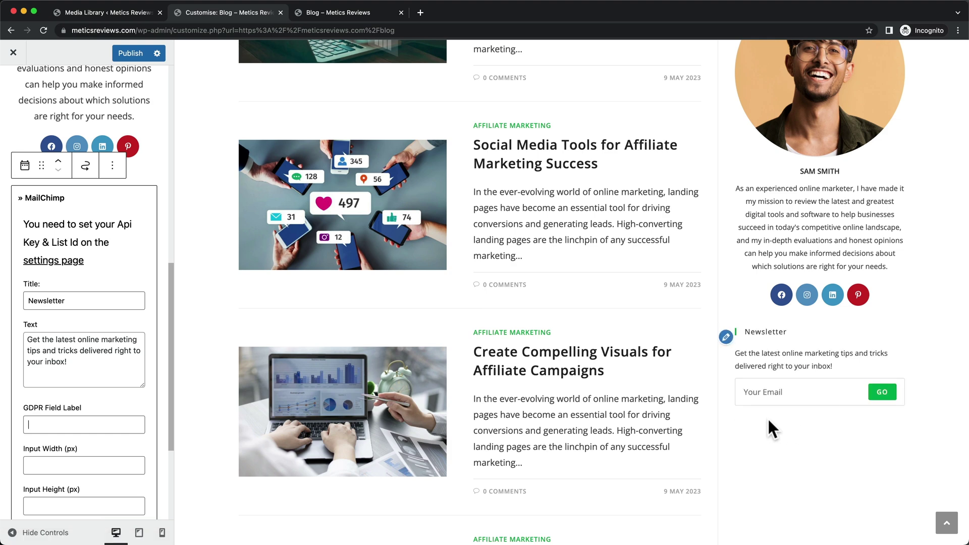
scroll(112, 403, "down", 5)
scroll(111, 393, "down", 2)
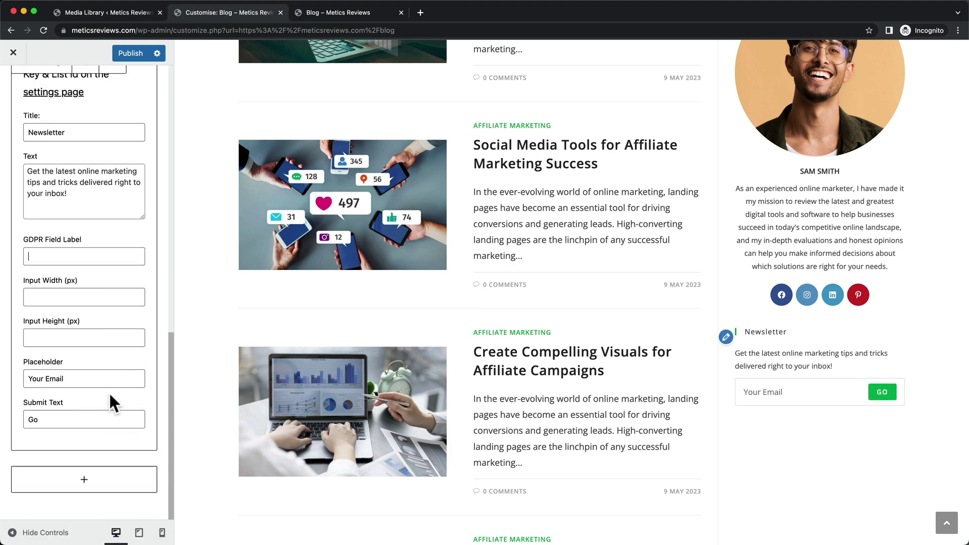
scroll(808, 414, "down", 1)
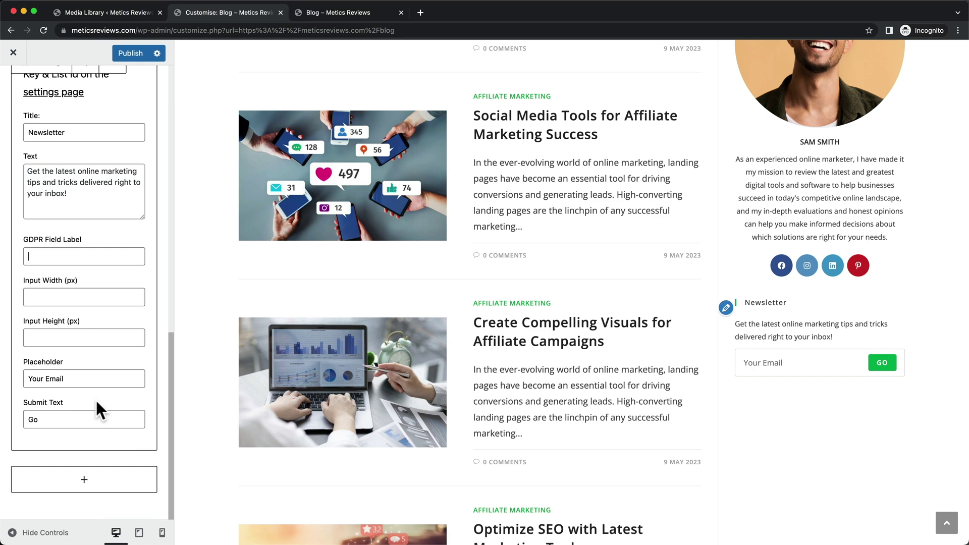
- Insert the Recent Posts widget by searching the inserter for 'recen'
left_click(85, 487)
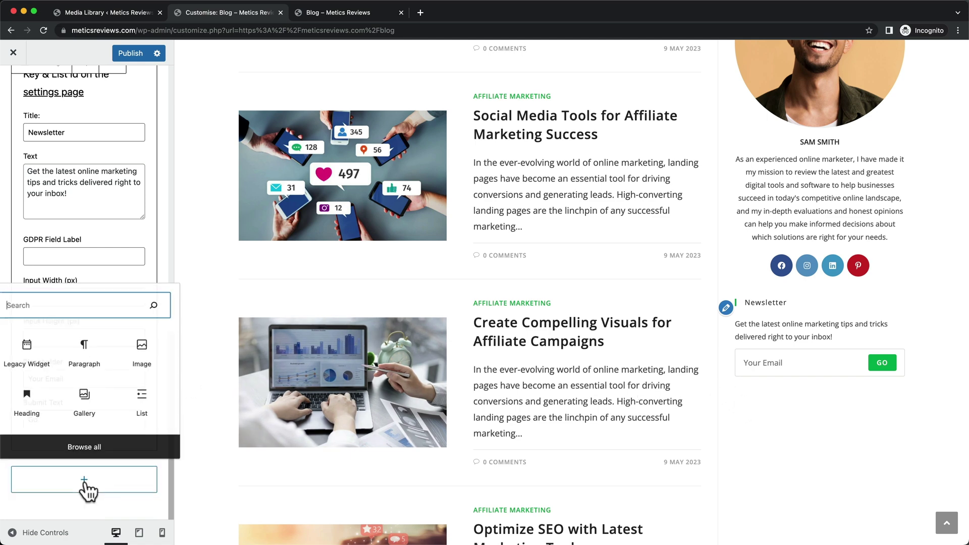
left_click(48, 307)
type("recent")
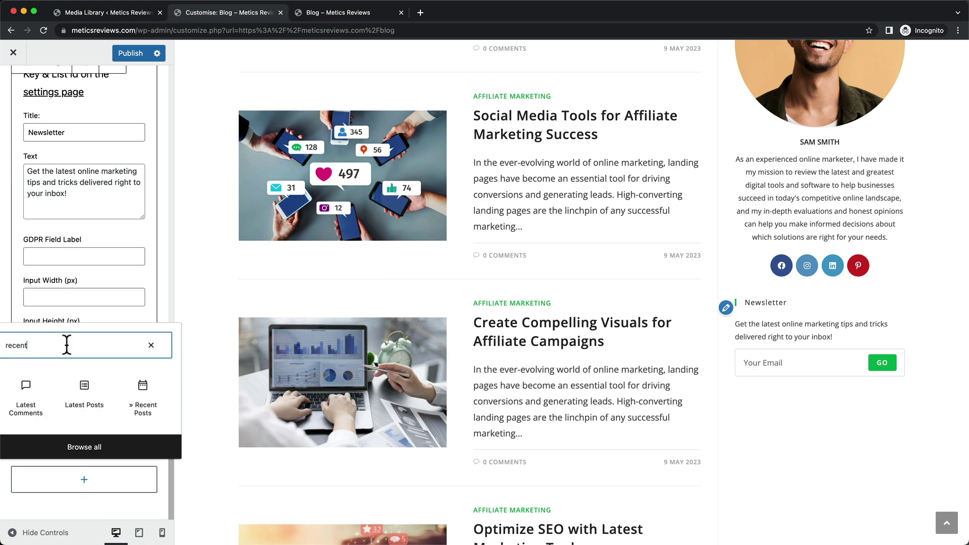
left_click(145, 412)
- Change the Recent Posts count from 3 to 6 and publish
scroll(818, 384, "down", 5)
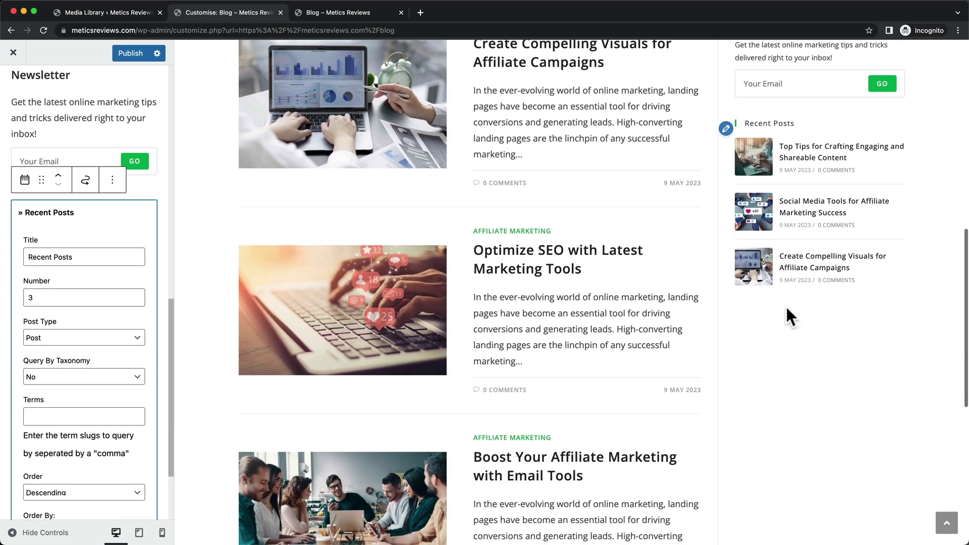
scroll(785, 305, "up", 1)
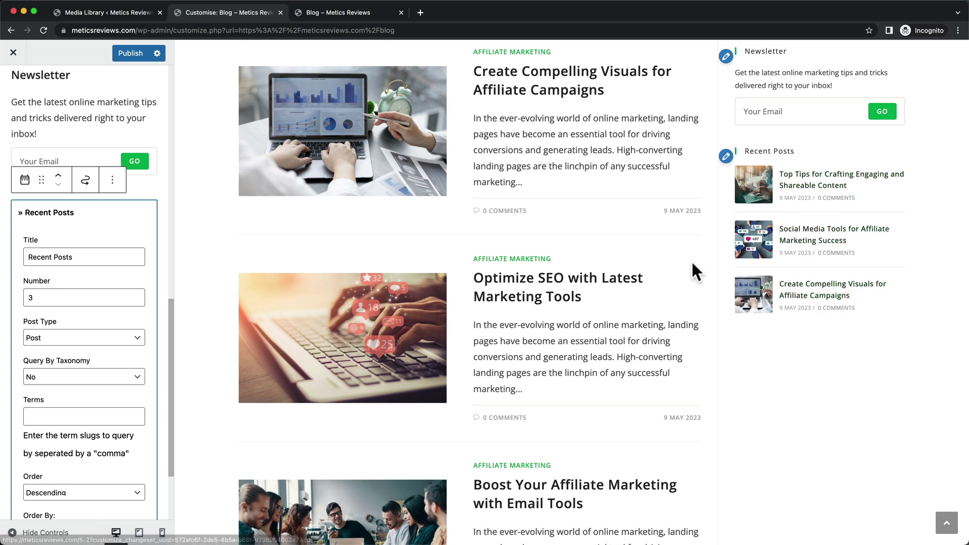
left_click_drag(45, 299, 22, 299)
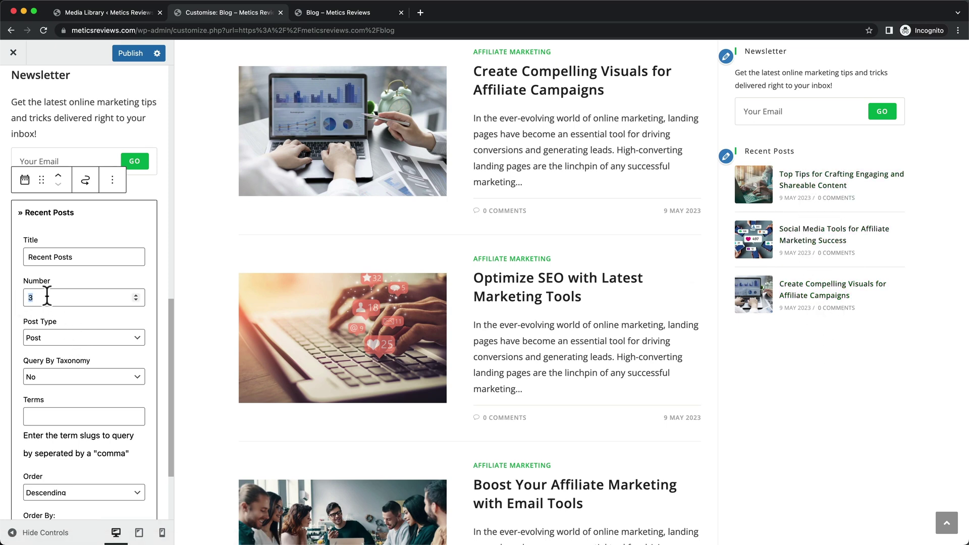
left_click(88, 310)
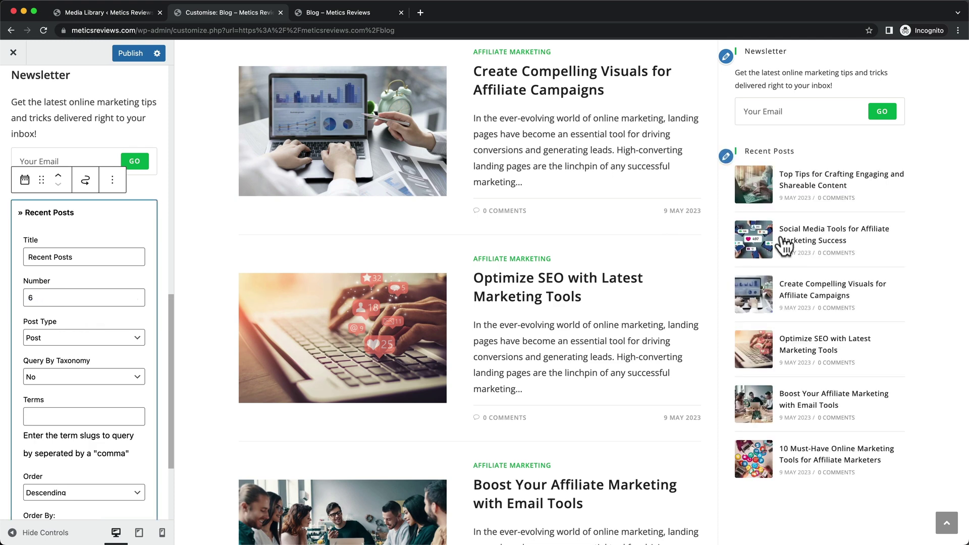
scroll(83, 303, "down", 5)
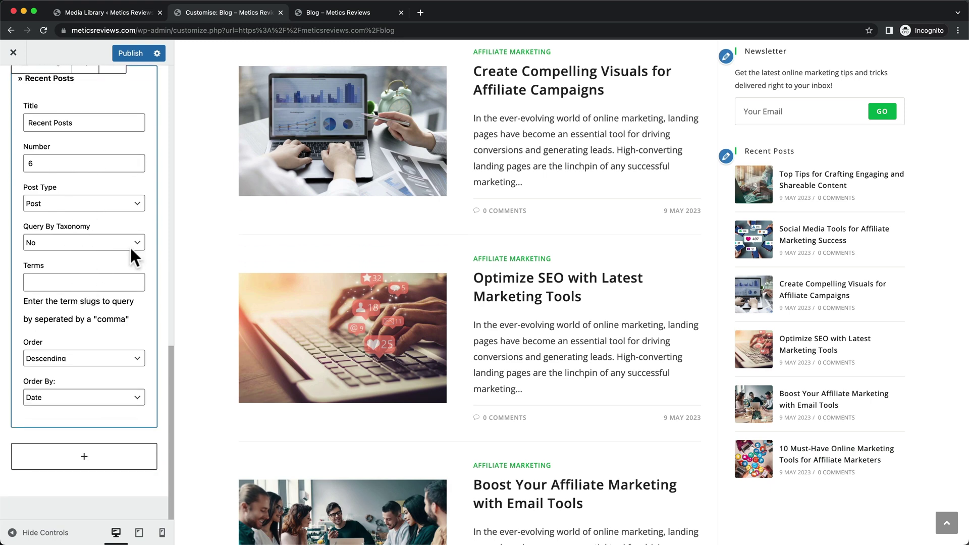
left_click(129, 54)
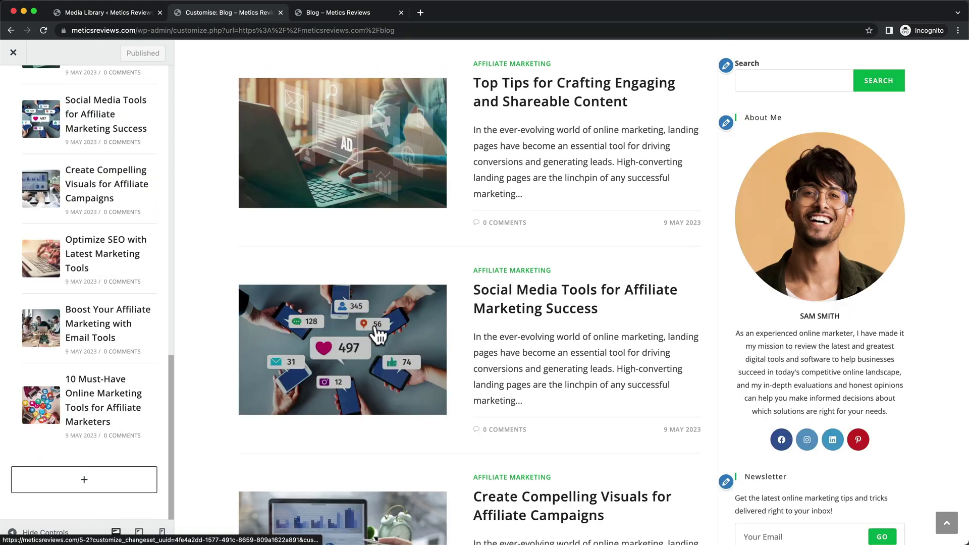
- Select the About Me paragraph in the preview for reference
scroll(843, 359, "up", 3)
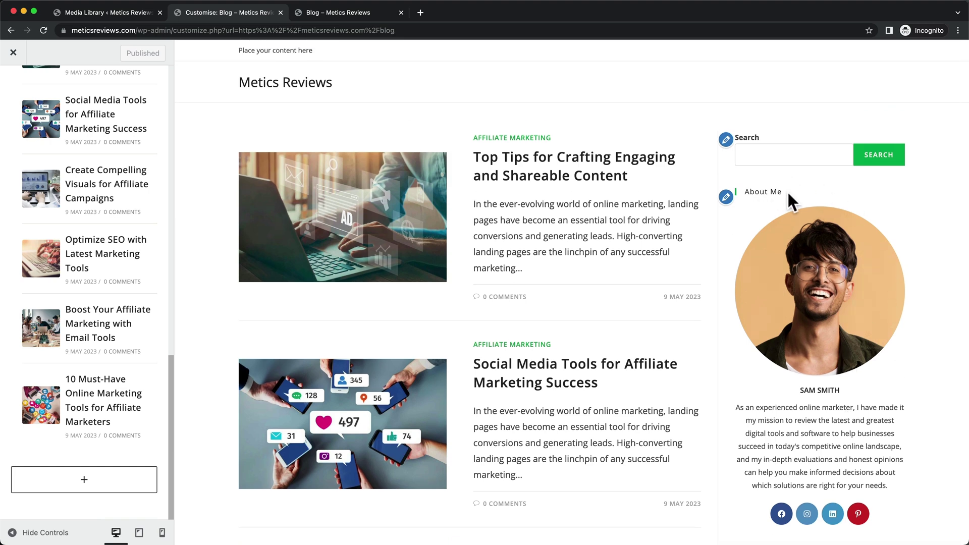
left_click_drag(792, 198, 743, 191)
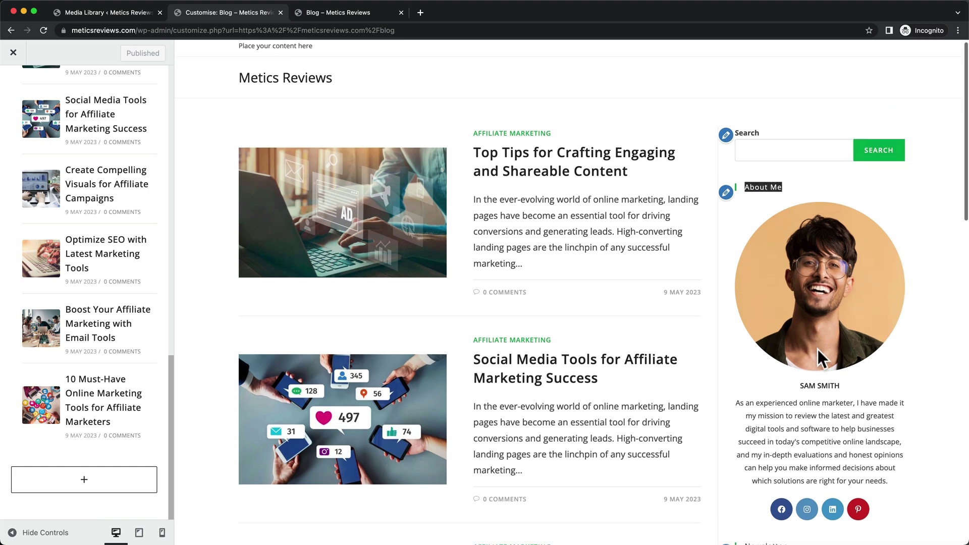
scroll(788, 354, "down", 2)
left_click_drag(736, 358, 212, 318)
scroll(76, 292, "up", 10)
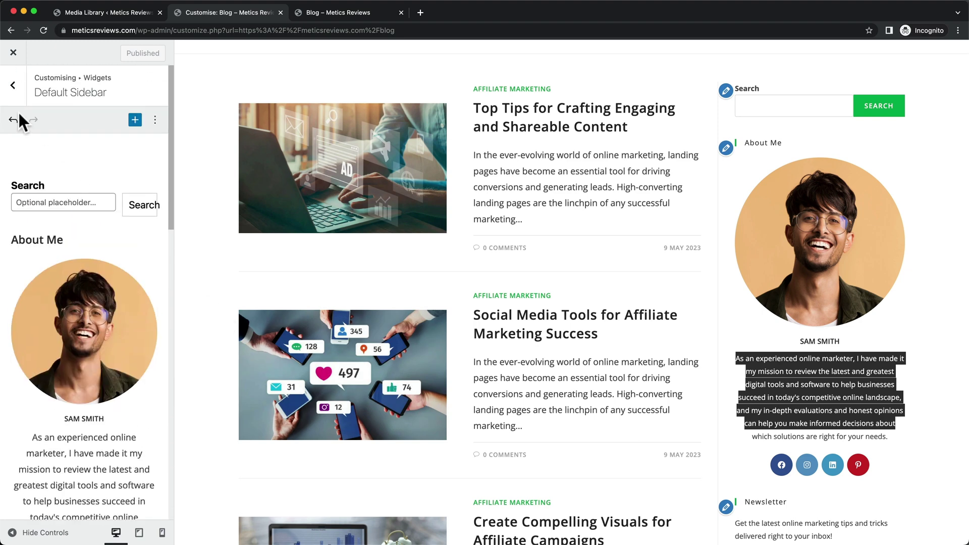
- Navigate back to the top-level Customizer and open Typography > Sidebar Widget Heading
left_click(11, 86)
left_click(14, 87)
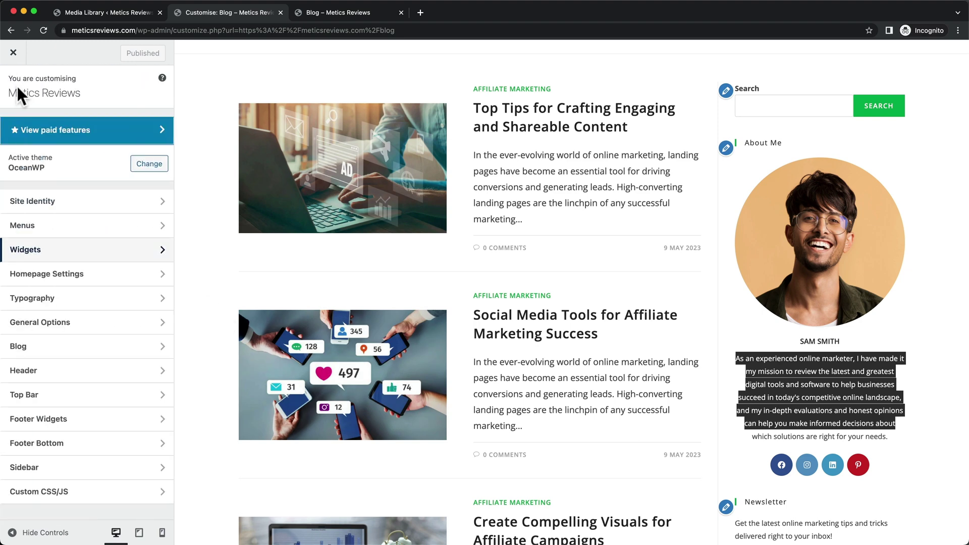
left_click(120, 303)
scroll(109, 306, "down", 3)
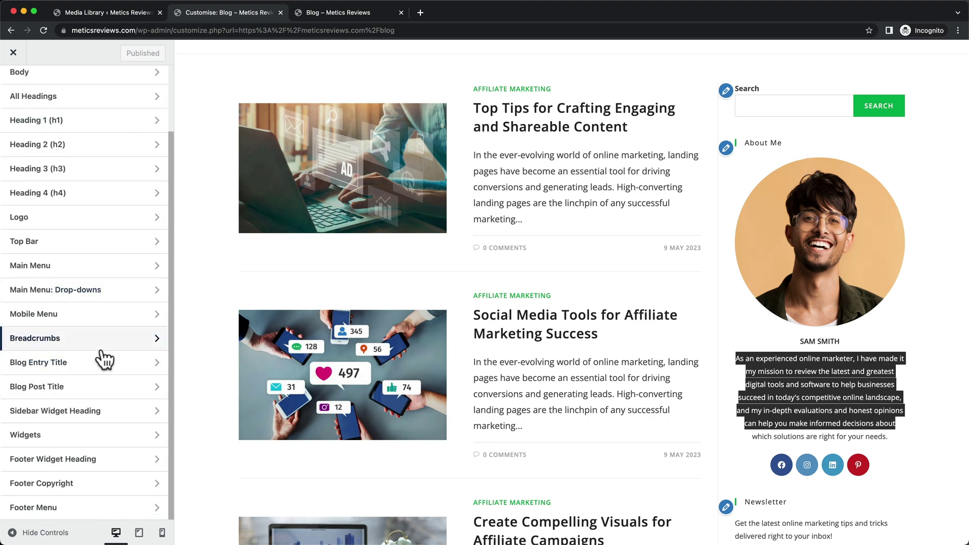
left_click(106, 411)
- Change the Sidebar Widget Heading font size from 13px to 18px
left_click(19, 350)
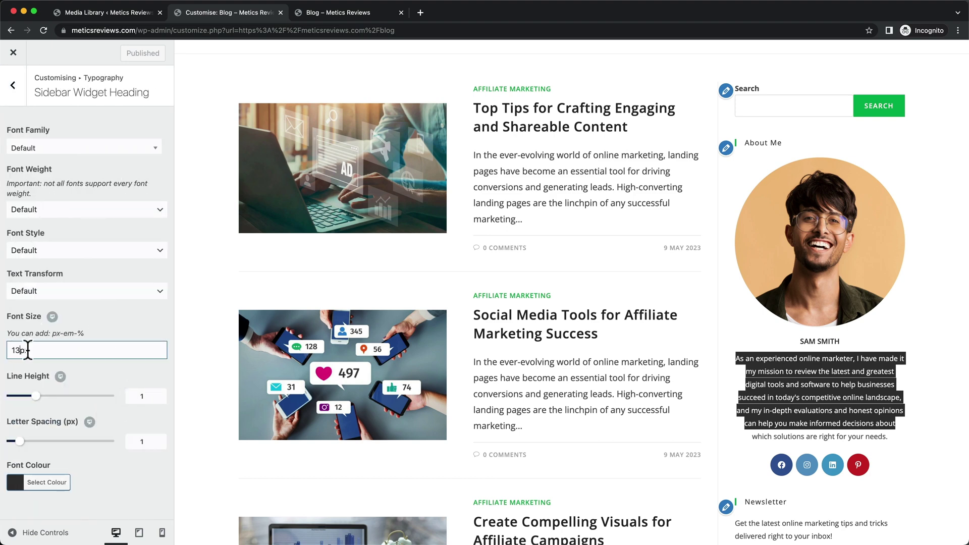
key("BackSpace")
type("8")
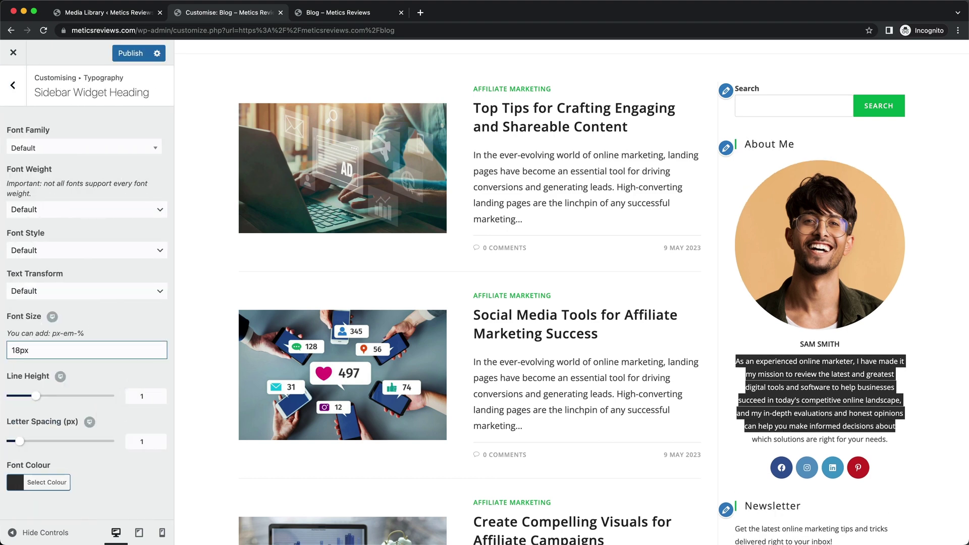
left_click(797, 356)
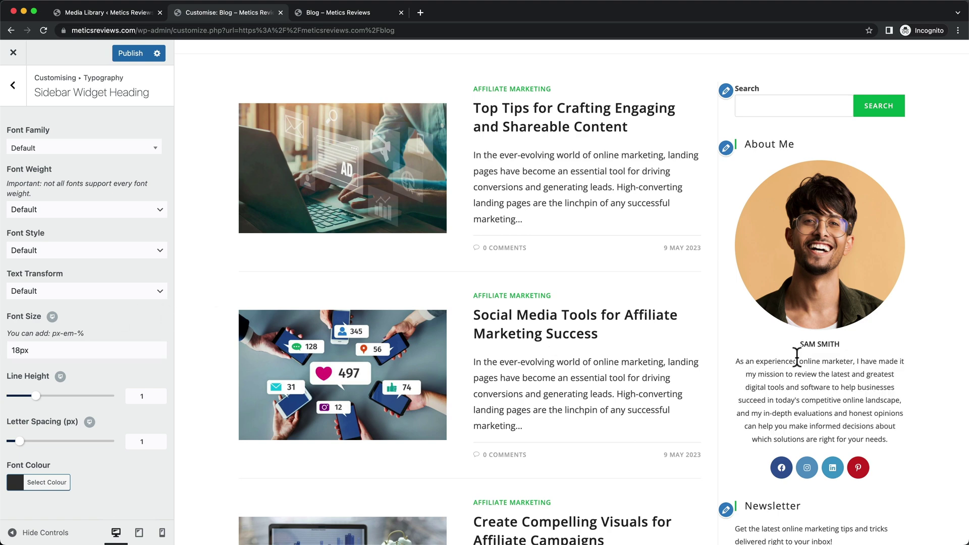
- Set the Widgets typography font size to 14px and publish
left_click(13, 84)
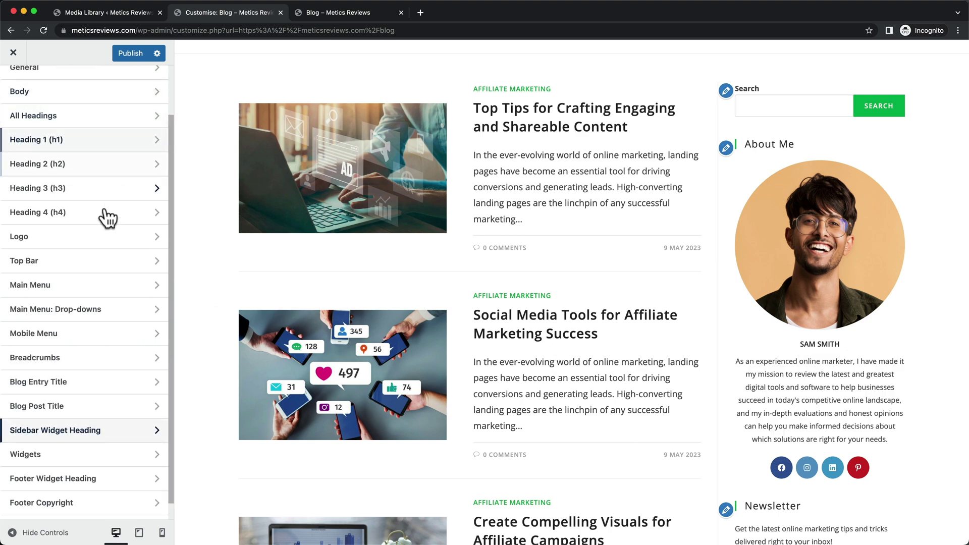
left_click(46, 457)
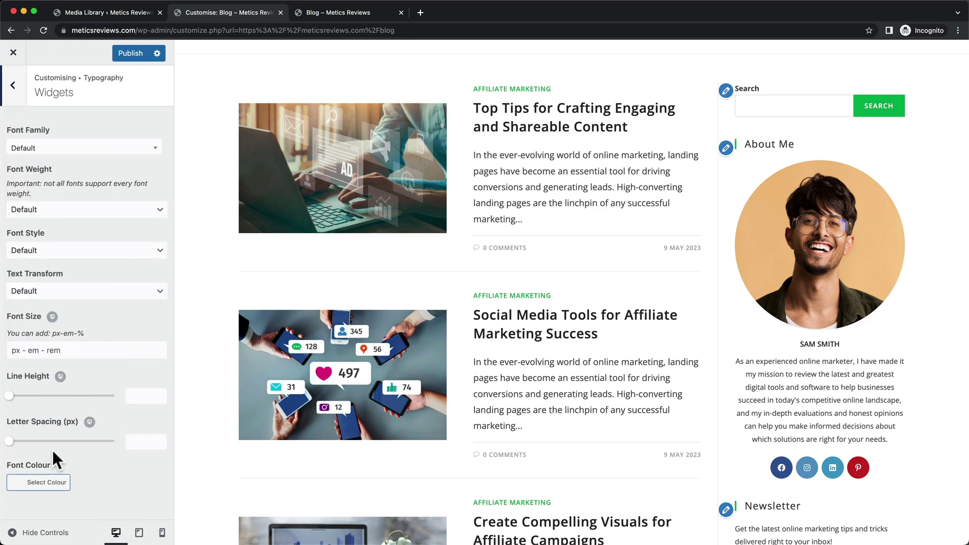
left_click(38, 353)
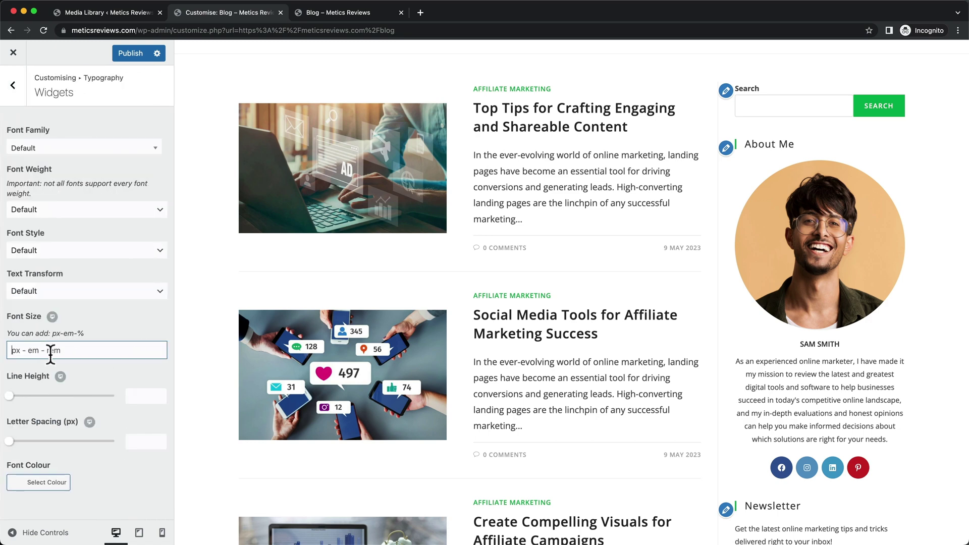
type("15px")
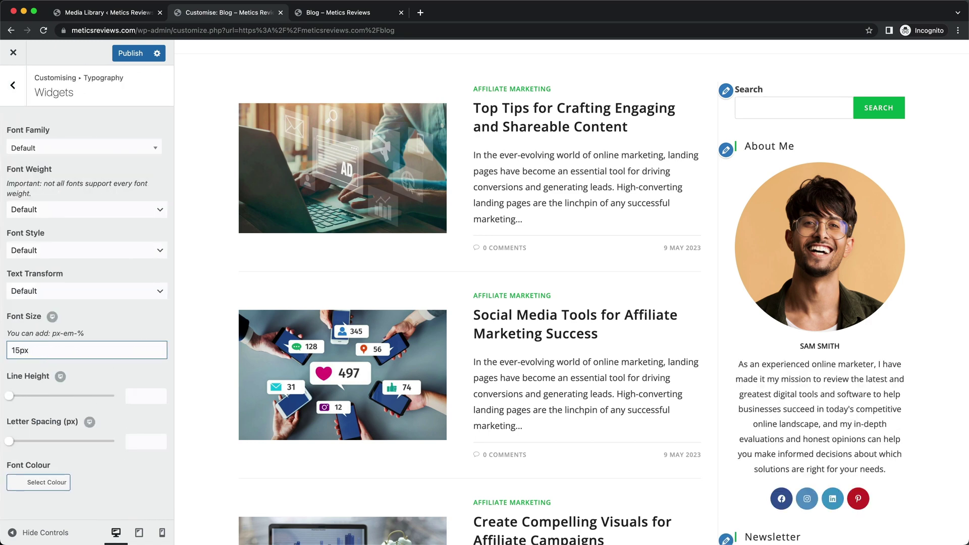
scroll(802, 345, "down", 3)
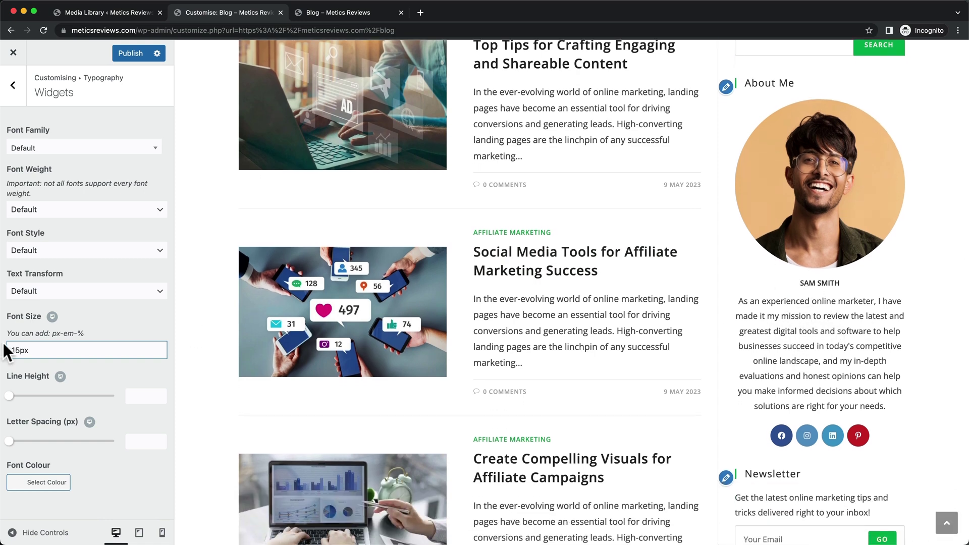
key("BackSpace")
type("4")
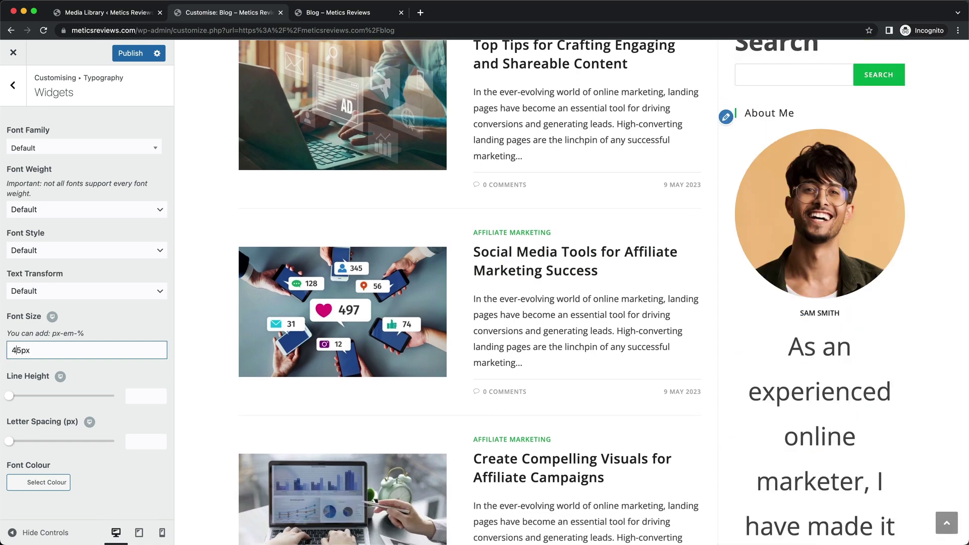
key("BackSpace")
key("Delete")
type("14")
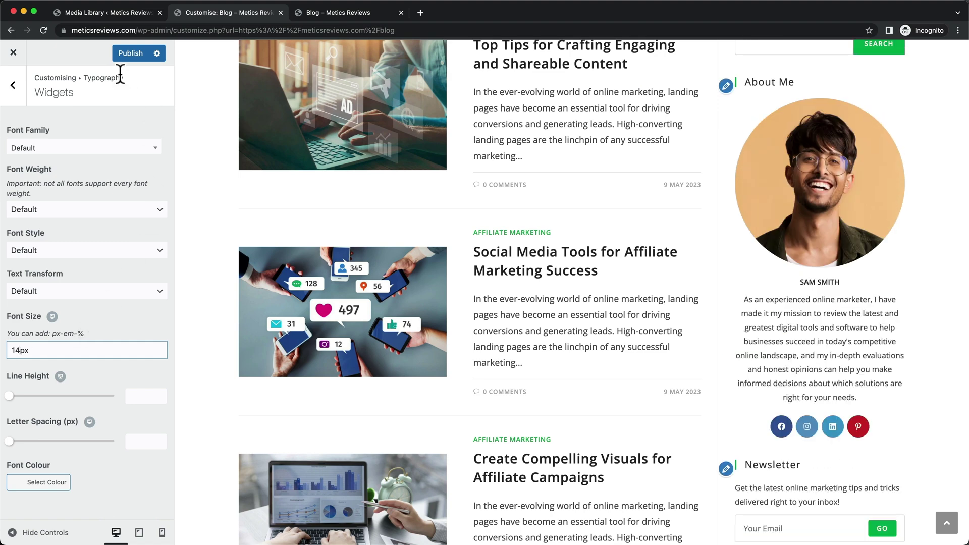
left_click(126, 54)
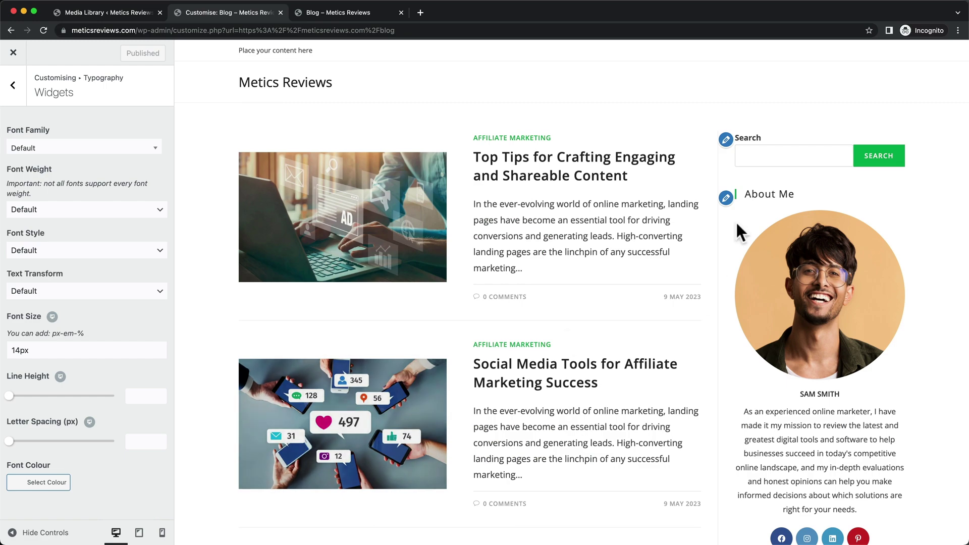
- Open the 'Top Tips for Crafting Engaging and Shareable Content' post preview and view its Recent Posts sidebar
scroll(487, 330, "down", 1)
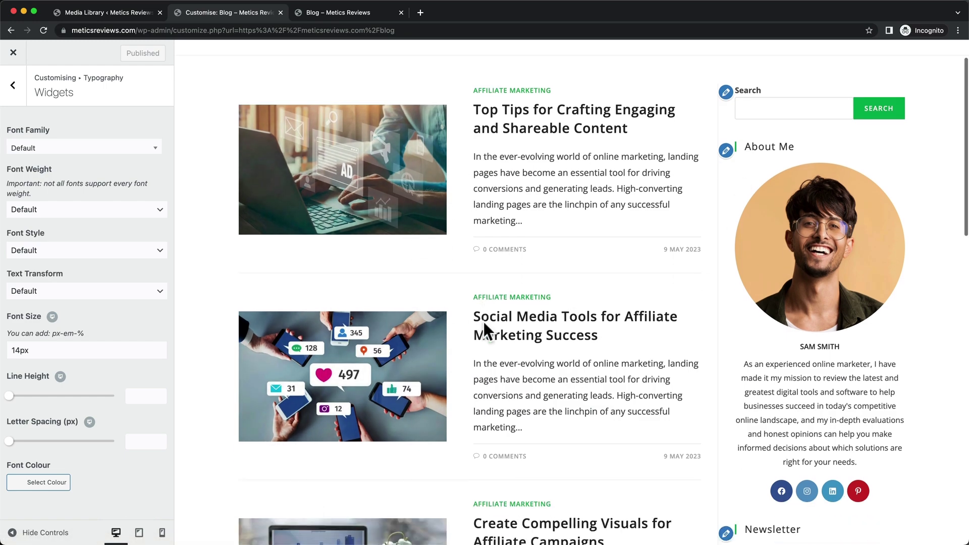
scroll(828, 235, "down", 5)
scroll(828, 235, "down", 4)
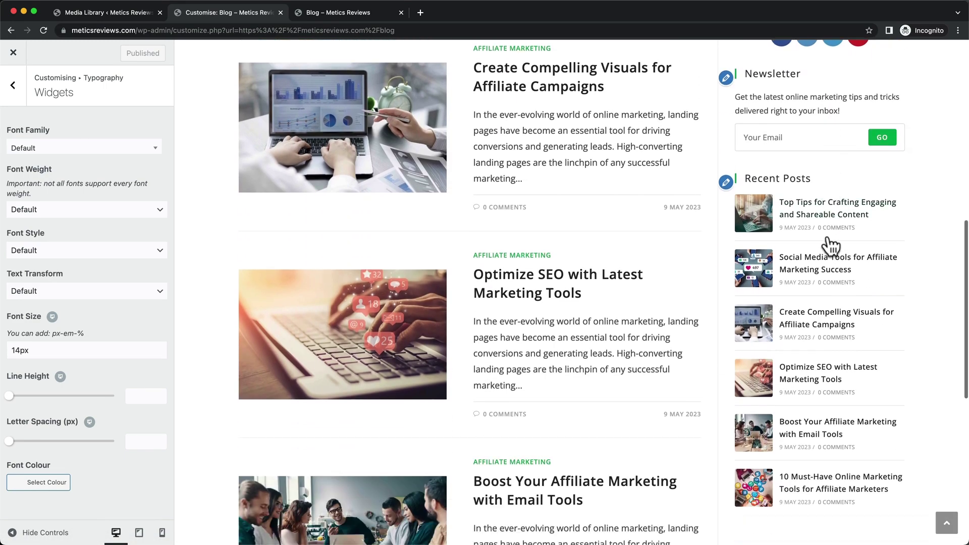
scroll(828, 247, "up", 10)
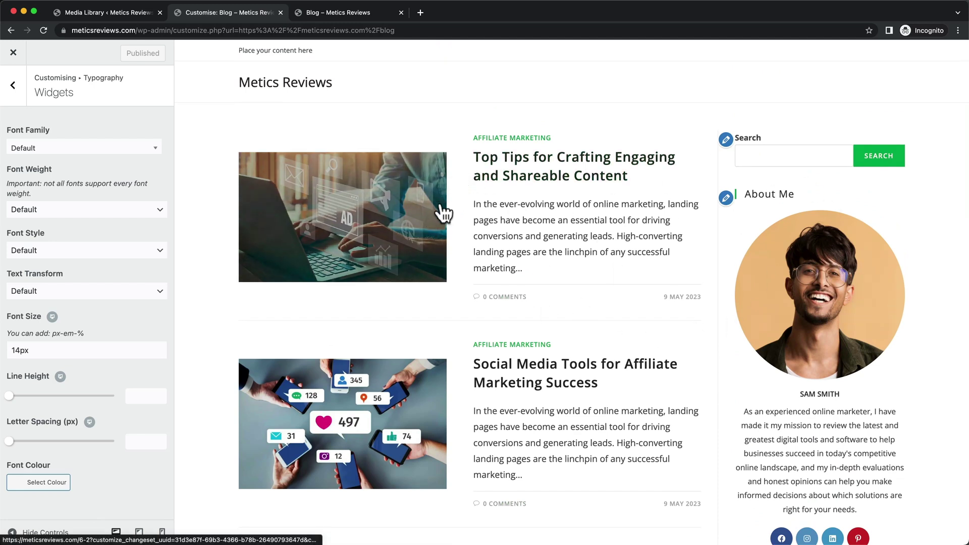
left_click(528, 173)
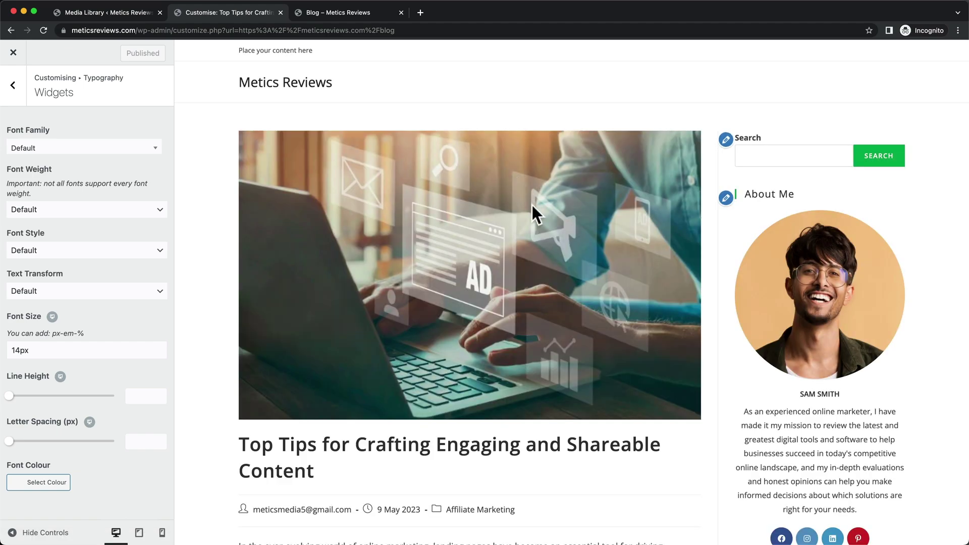
scroll(532, 205, "down", 10)
scroll(825, 333, "down", 2)
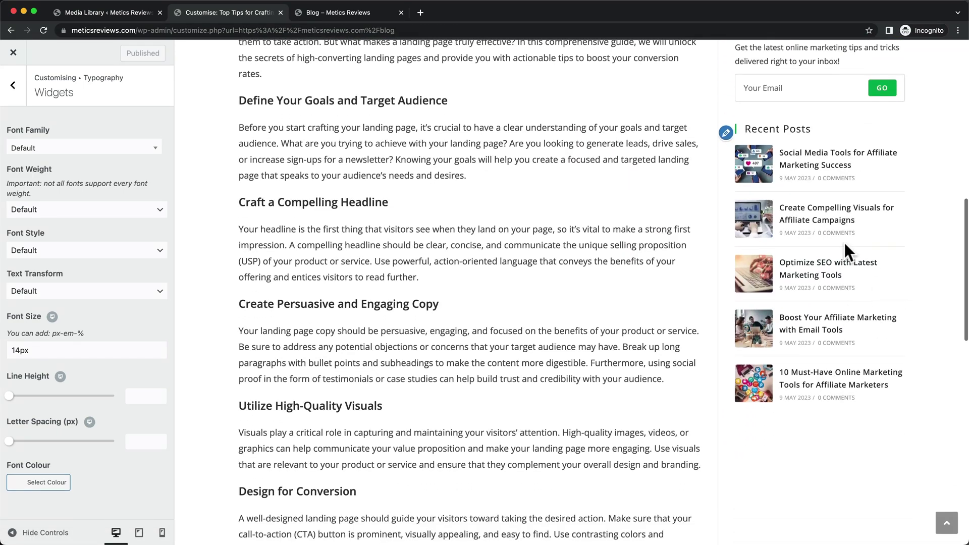